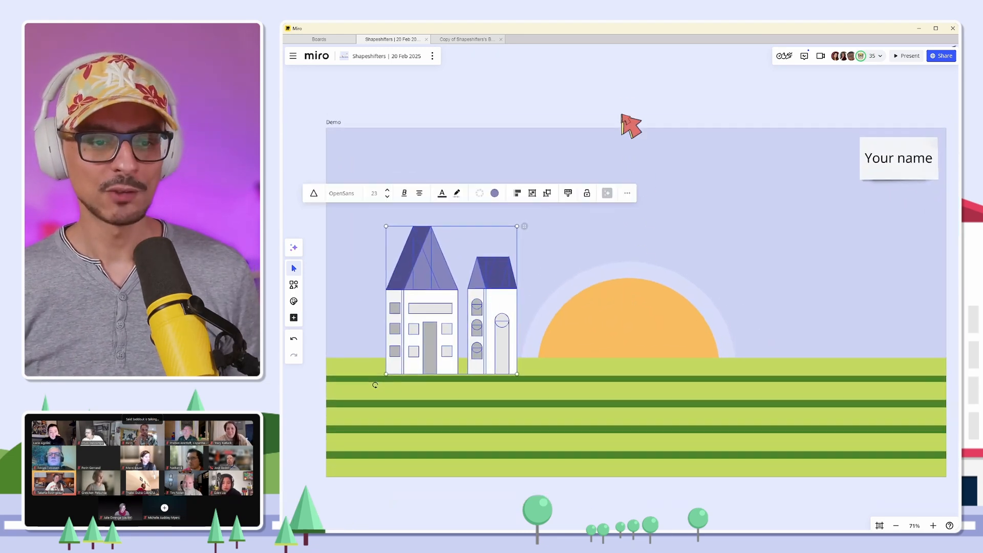
Draw a tall rectangle standing on the grass, overlapping the sun's right side, as the front wall of a new building.
{"action": "left_click", "coordinate": [619, 96]}
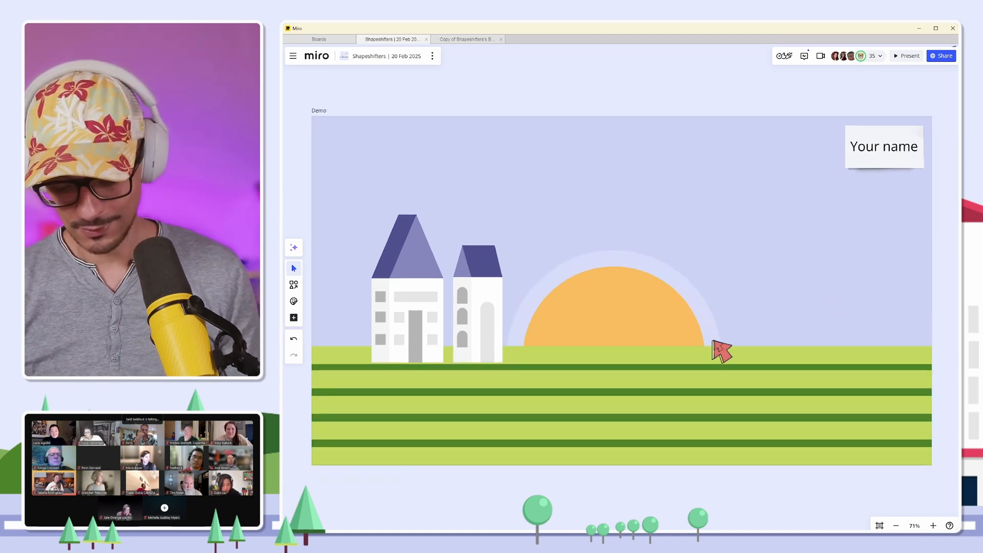
{"action": "key", "text": "s"}
{"action": "left_click_drag", "start_coordinate": [664, 257], "coordinate": [741, 346]}
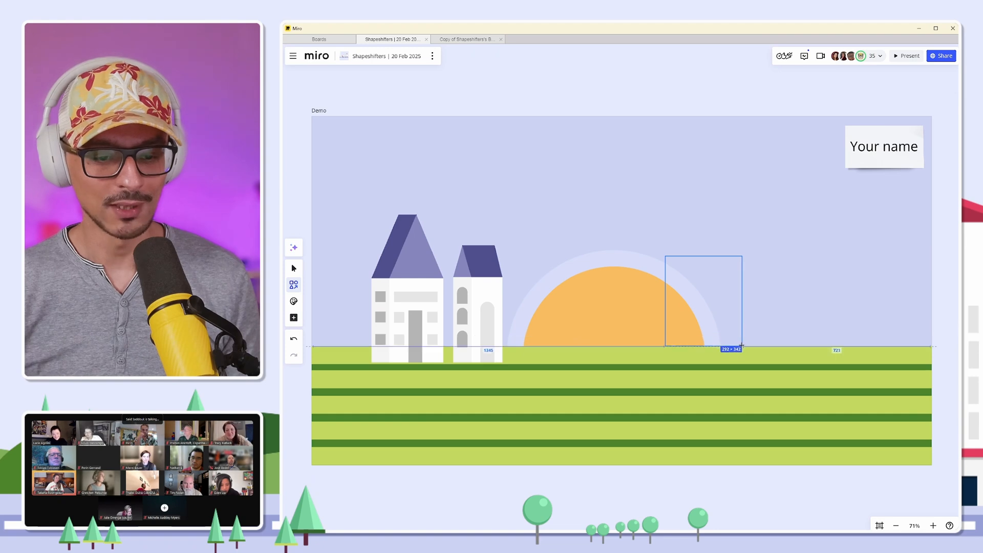
{"action": "left_click_drag", "start_coordinate": [693, 254], "coordinate": [693, 248]}
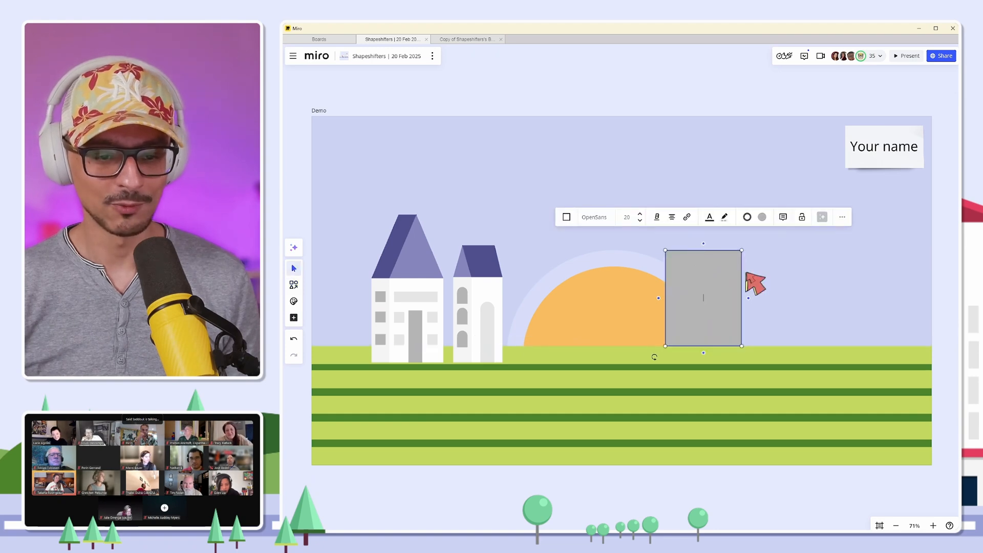
Fill the new rectangle white and shift it slightly to the right along the grass line.
{"action": "left_click", "coordinate": [761, 218]}
{"action": "left_click", "coordinate": [739, 288]}
{"action": "left_click", "coordinate": [832, 282]}
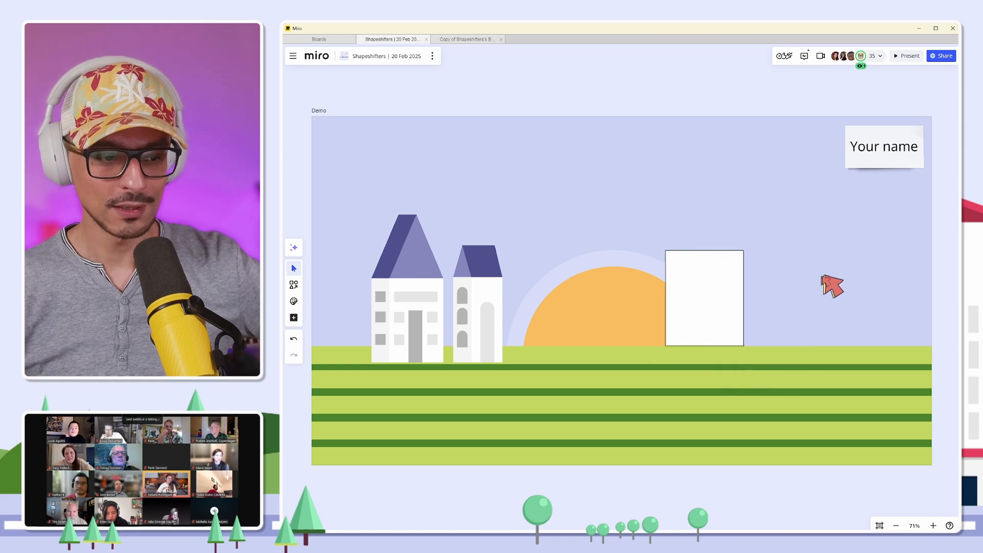
{"action": "left_click_drag", "start_coordinate": [706, 296], "coordinate": [726, 295]}
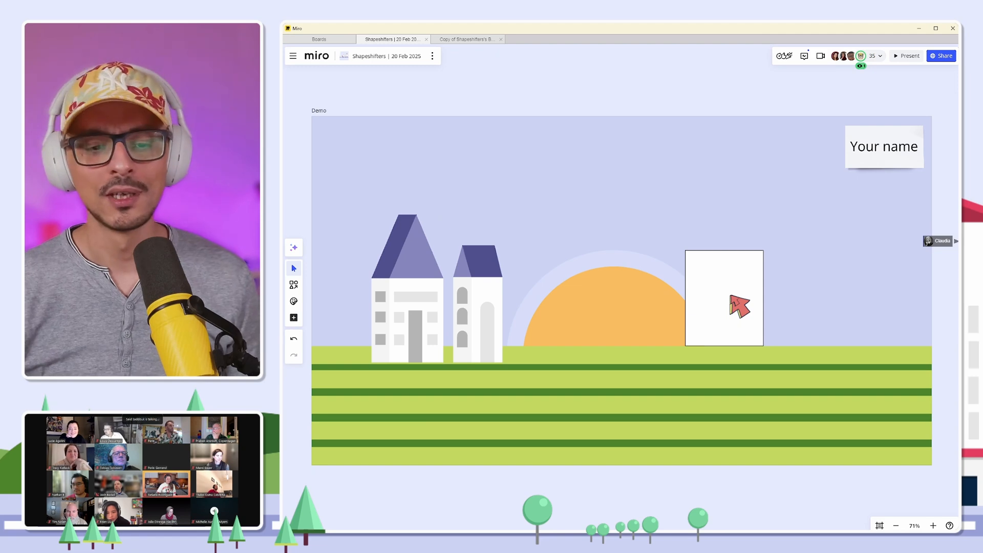
Add a narrow white side wall against the front wall's left edge and remove the border color from both walls.
{"action": "left_click_drag", "start_coordinate": [730, 295], "coordinate": [662, 296]}
{"action": "left_click", "coordinate": [747, 183]}
{"action": "left_click", "coordinate": [622, 299]}
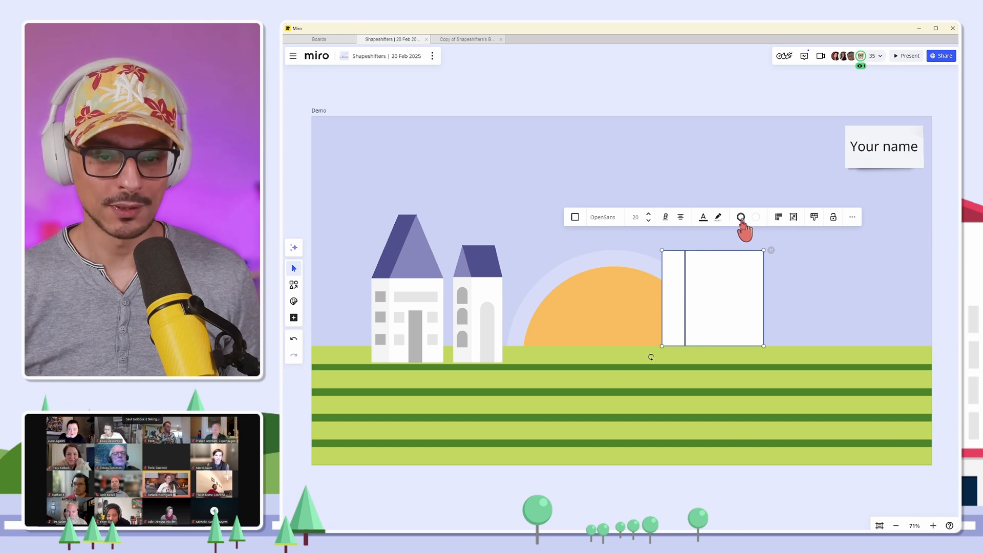
{"action": "left_click", "coordinate": [741, 217]}
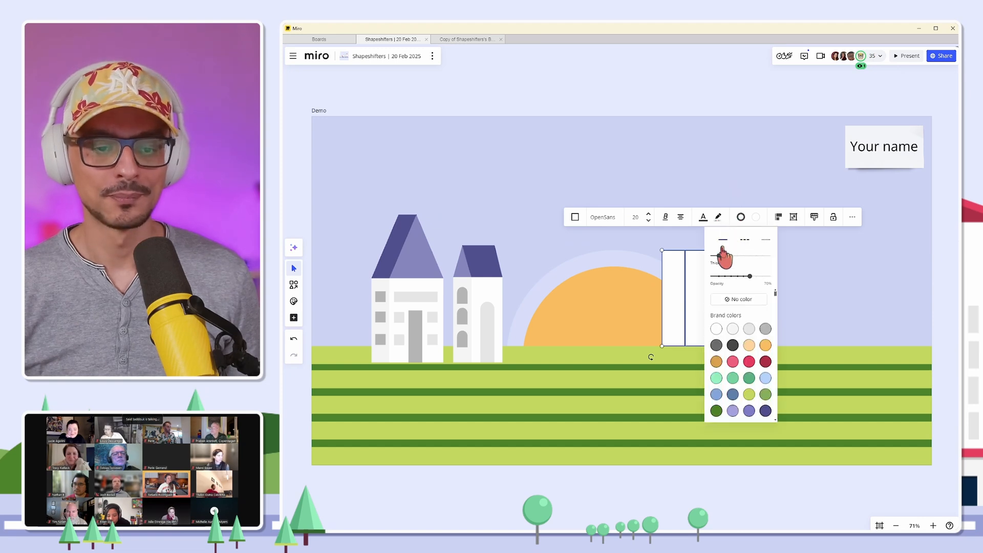
{"action": "left_click", "coordinate": [737, 300]}
{"action": "left_click", "coordinate": [823, 309]}
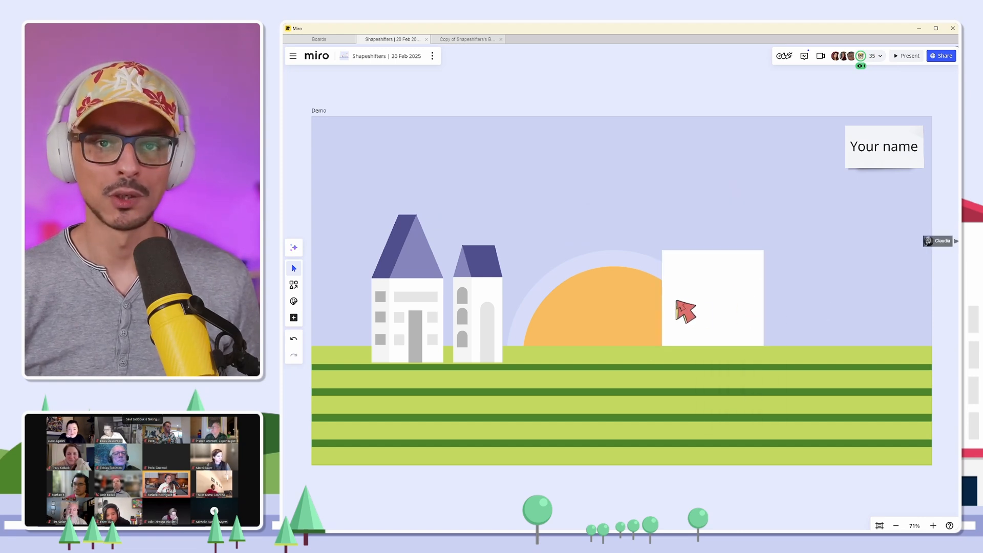
Give the narrow side wall a custom light pinkish-grey fill, slightly darker than the white front wall.
{"action": "left_click", "coordinate": [676, 302]}
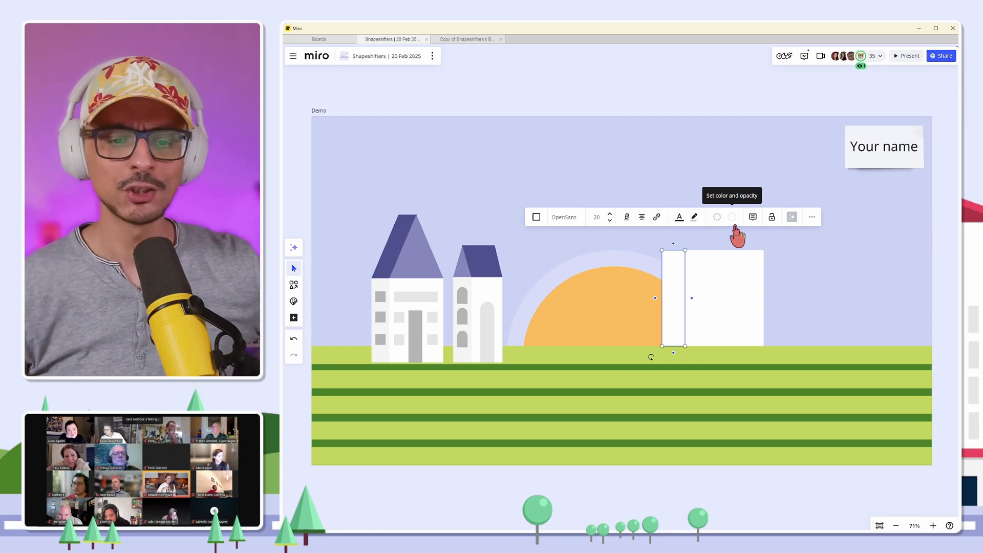
{"action": "scroll", "coordinate": [719, 303], "scroll_direction": "down", "scroll_amount": 3}
{"action": "scroll", "coordinate": [720, 303], "scroll_direction": "up", "scroll_amount": 5}
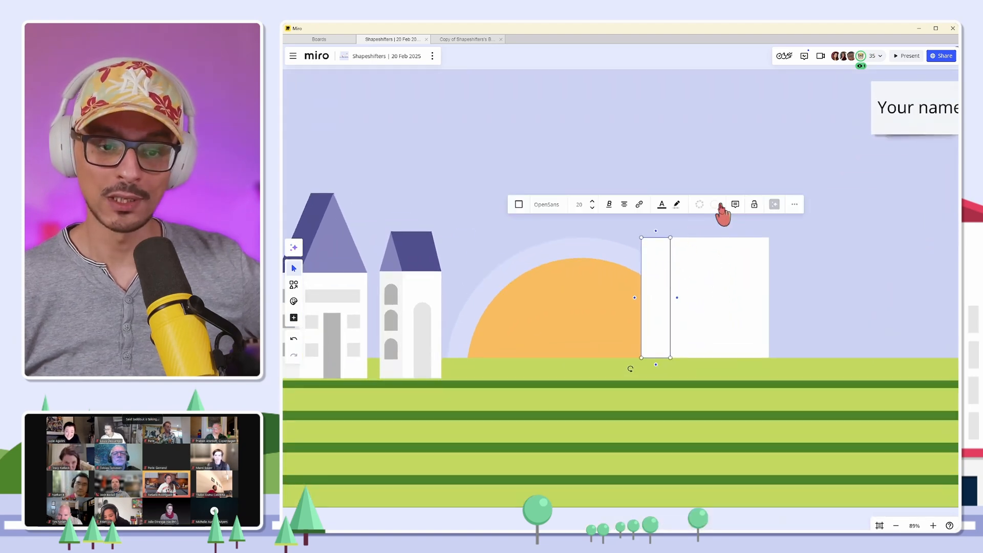
{"action": "left_click", "coordinate": [714, 204]}
{"action": "scroll", "coordinate": [709, 289], "scroll_direction": "down", "scroll_amount": 5}
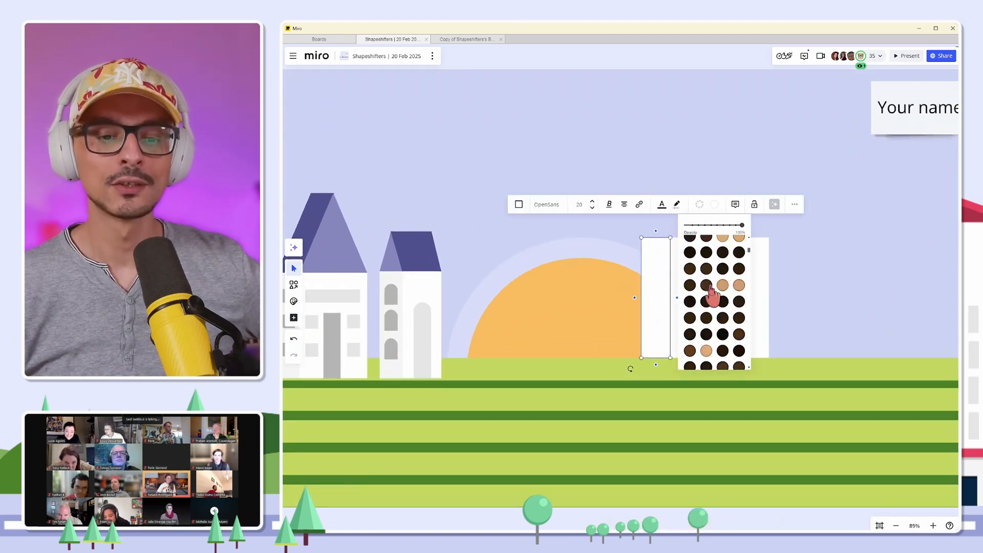
{"action": "scroll", "coordinate": [711, 293], "scroll_direction": "up", "scroll_amount": 5}
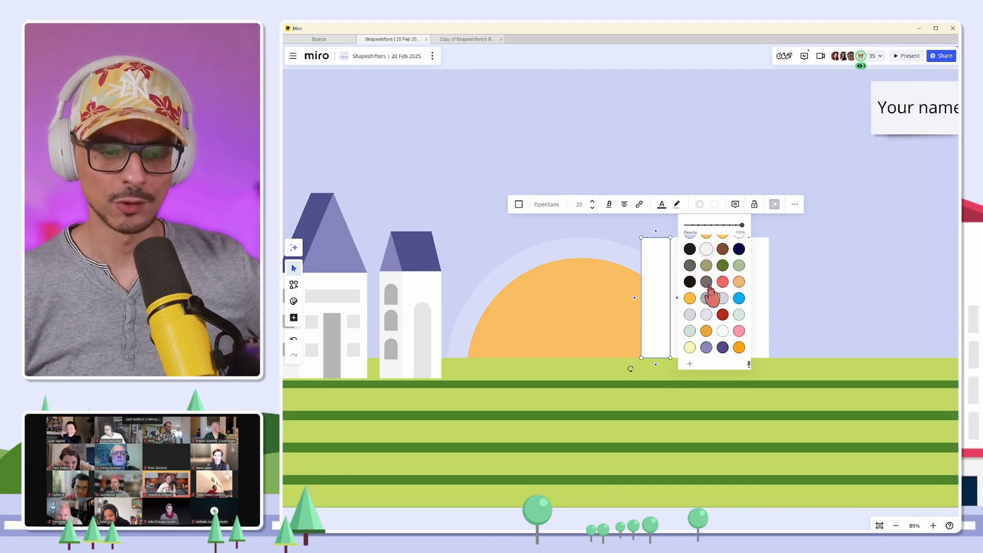
{"action": "left_click", "coordinate": [689, 365]}
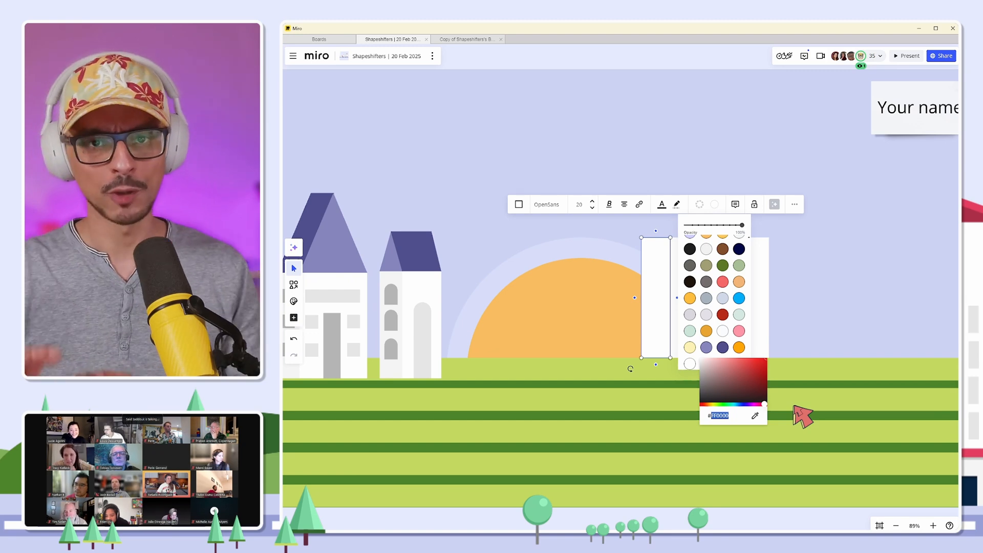
{"action": "left_click", "coordinate": [754, 415]}
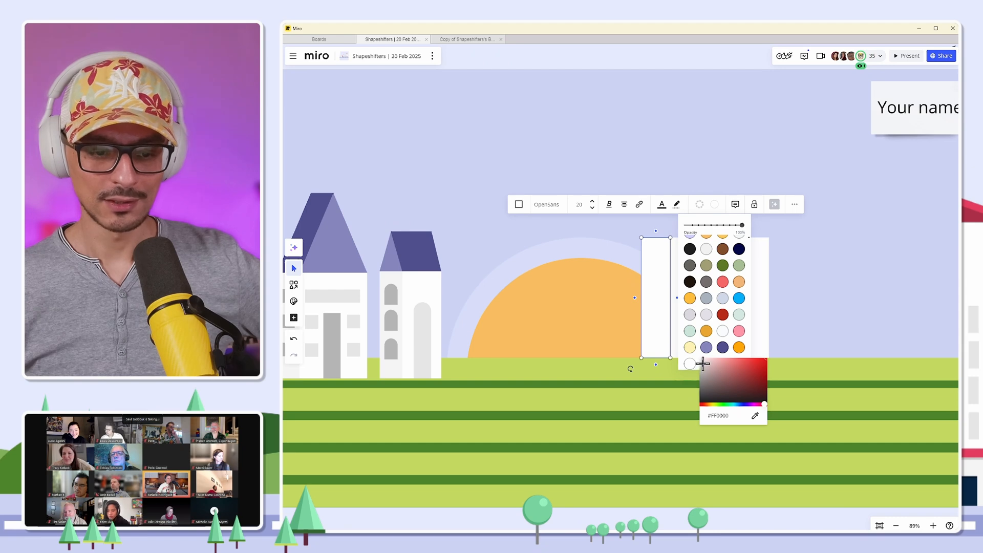
{"action": "left_click", "coordinate": [702, 364]}
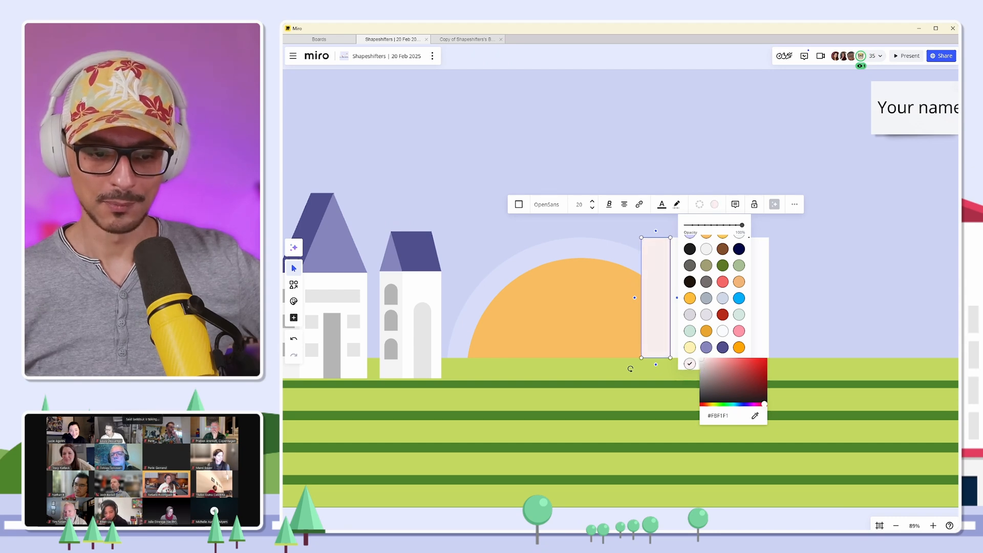
{"action": "mouse_move", "coordinate": [702, 359]}
{"action": "left_mouse_down"}
{"action": "mouse_move", "coordinate": [713, 358]}
{"action": "mouse_move", "coordinate": [702, 359]}
{"action": "mouse_move", "coordinate": [700, 394]}
{"action": "mouse_move", "coordinate": [700, 364]}
{"action": "left_mouse_up"}
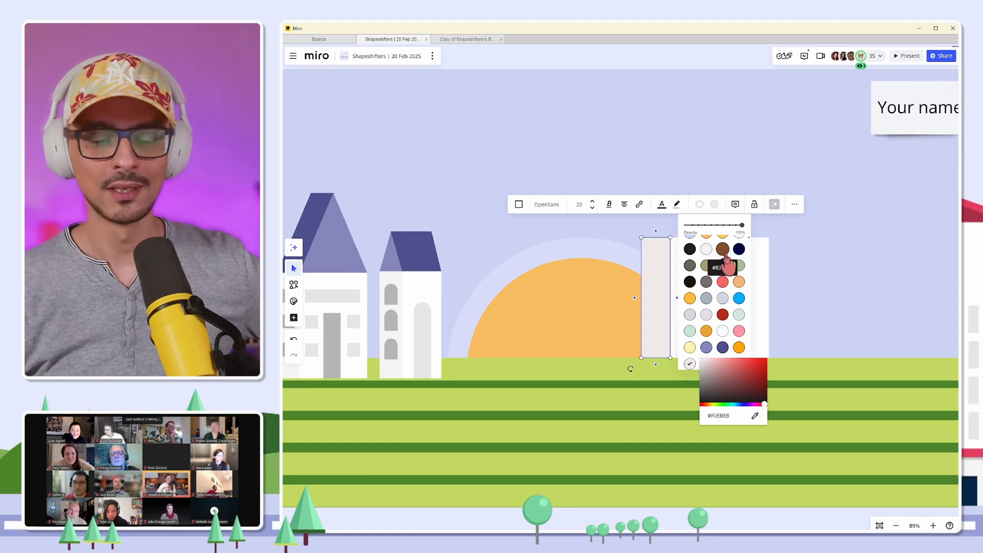
{"action": "left_click", "coordinate": [854, 267]}
{"action": "left_click", "coordinate": [667, 292]}
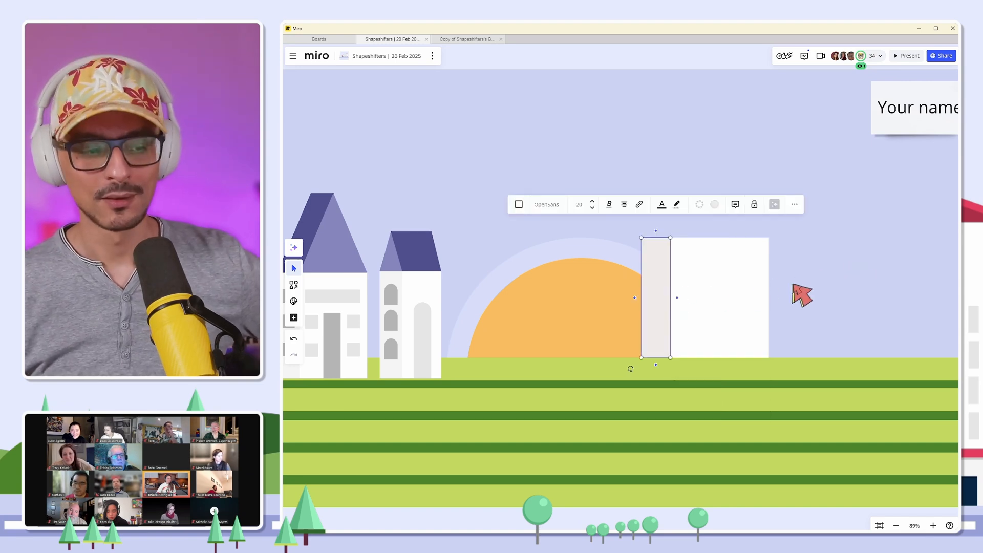
{"action": "left_click", "coordinate": [793, 284]}
Look over the board's three exercises and the grid of participant frames, and return to the Demo frame.
{"action": "left_click_drag", "start_coordinate": [794, 283], "coordinate": [849, 273]}
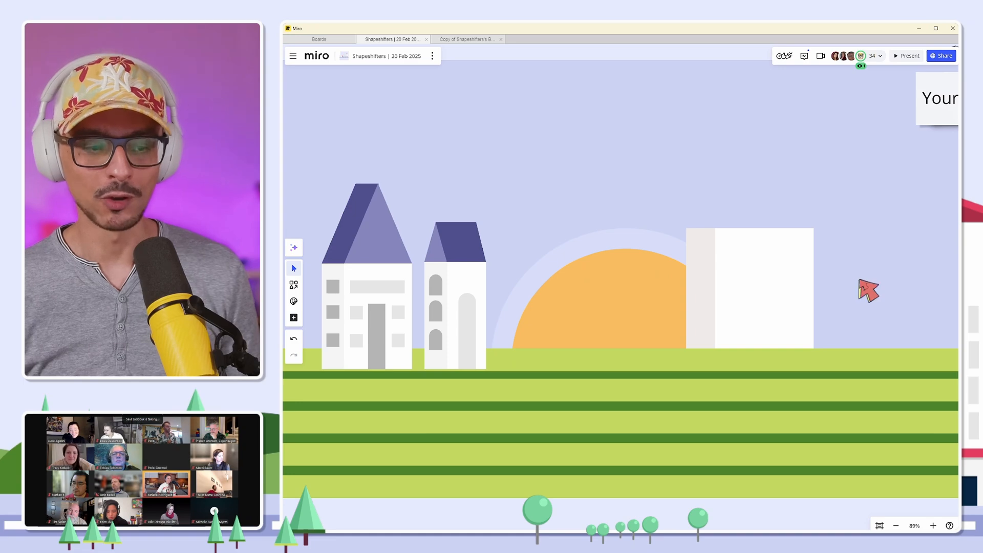
{"action": "scroll", "coordinate": [516, 289], "scroll_direction": "down", "scroll_amount": 3}
{"action": "scroll", "coordinate": [516, 289], "scroll_direction": "down", "scroll_amount": 10}
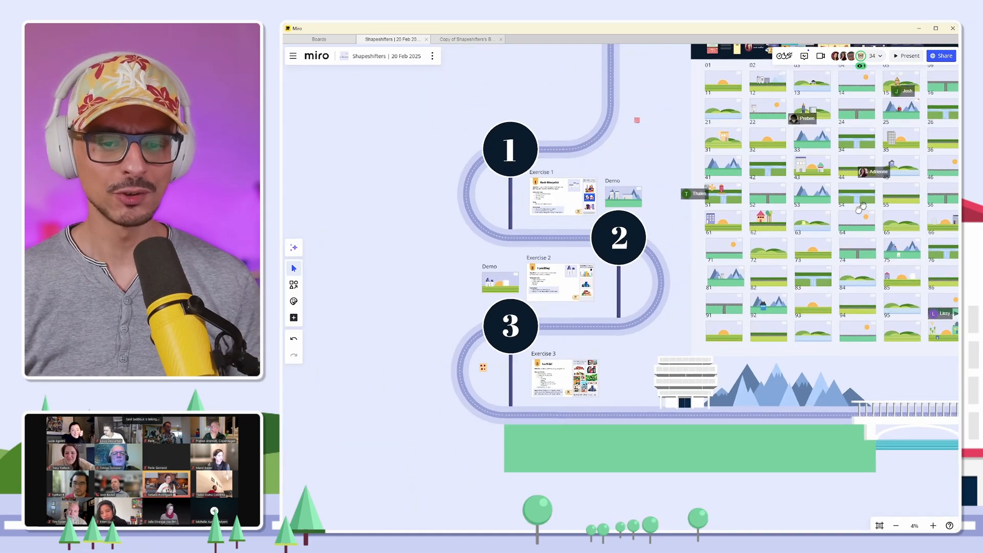
{"action": "left_click_drag", "start_coordinate": [861, 207], "coordinate": [898, 238]}
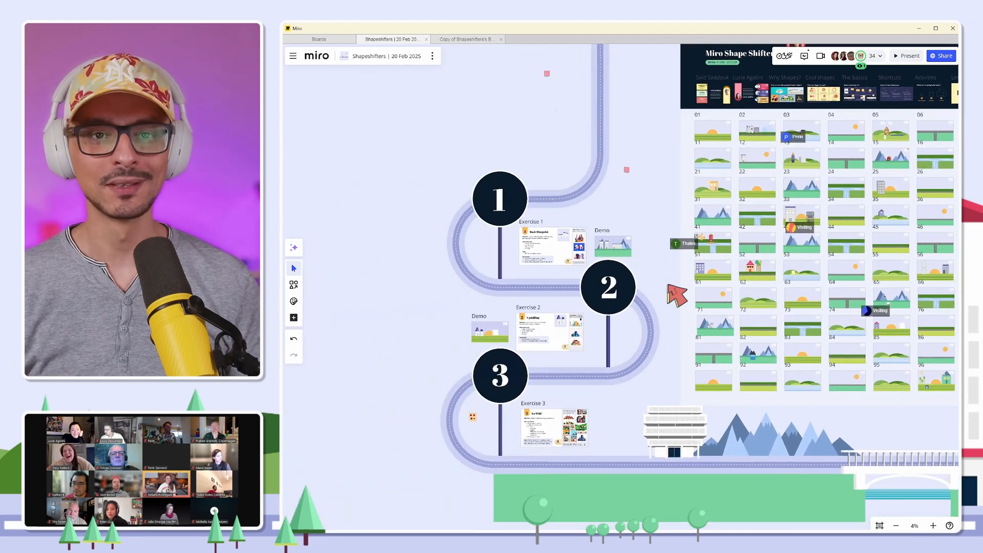
{"action": "left_click_drag", "start_coordinate": [665, 285], "coordinate": [759, 274]}
{"action": "scroll", "coordinate": [640, 389], "scroll_direction": "up", "scroll_amount": 1}
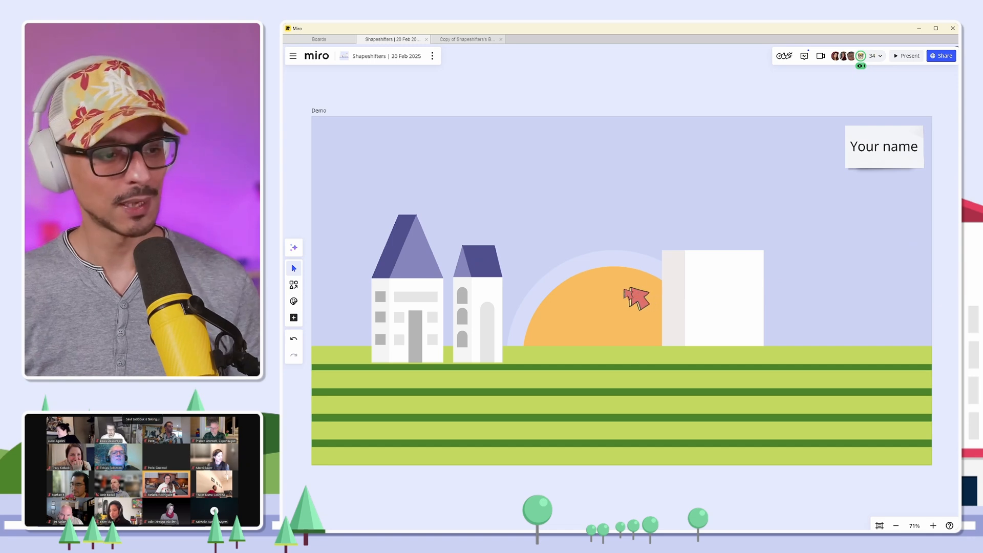
Draw a triangle on top of the front wall, matching the wall's width, and stretch it upward into a taller gable.
{"action": "key", "text": "s"}
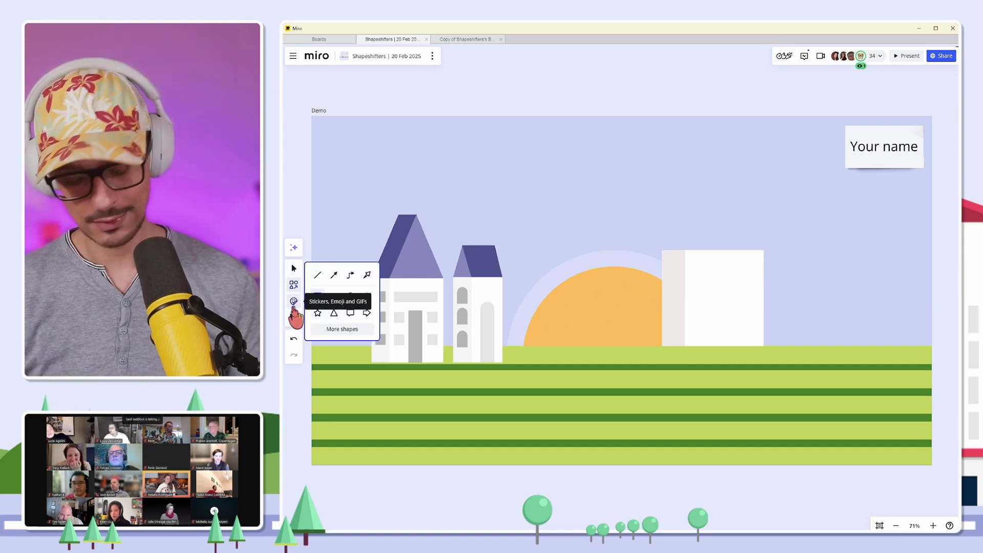
{"action": "left_click", "coordinate": [333, 312]}
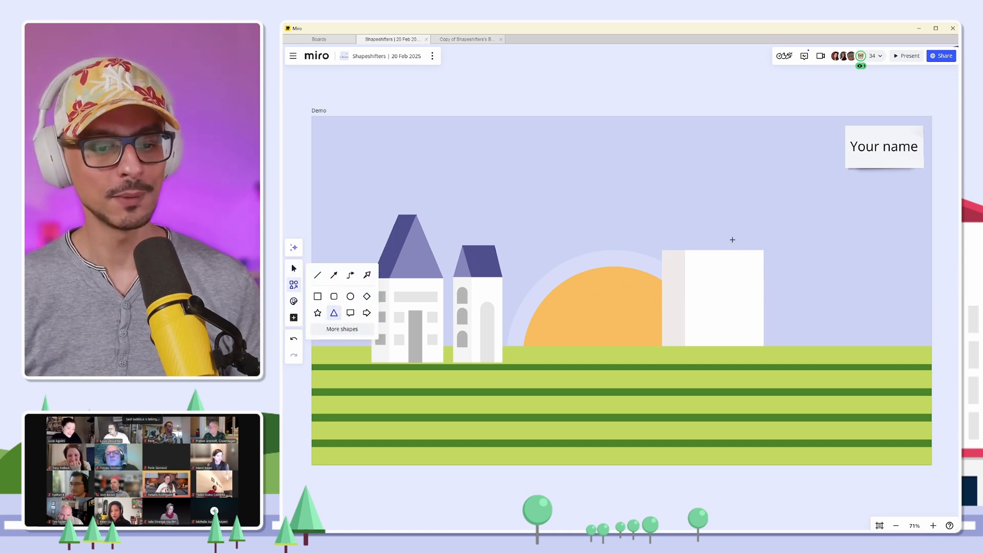
{"action": "left_click_drag", "start_coordinate": [763, 249], "coordinate": [686, 230]}
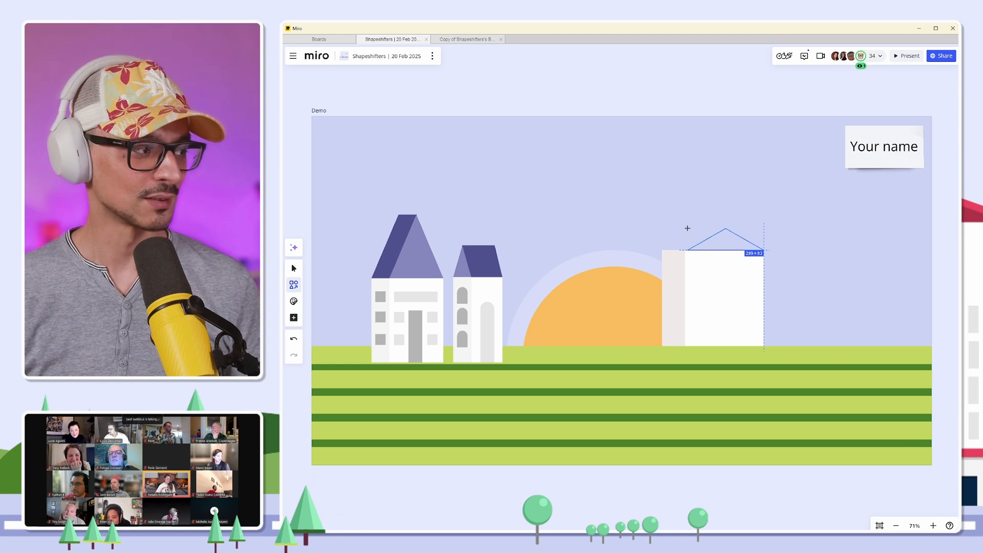
{"action": "left_click_drag", "start_coordinate": [685, 228], "coordinate": [685, 228]}
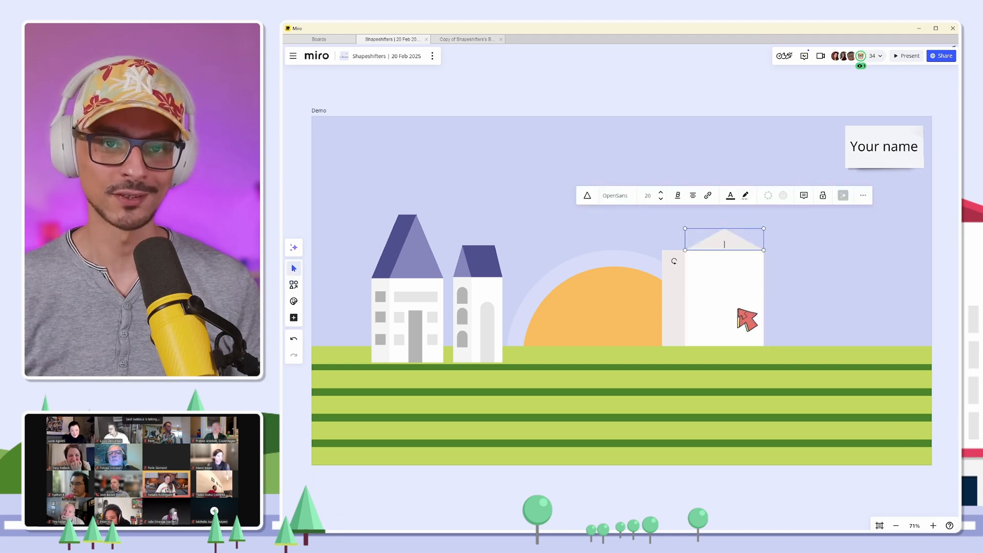
{"action": "scroll", "coordinate": [746, 318], "scroll_direction": "up", "scroll_amount": 3}
{"action": "scroll", "coordinate": [746, 310], "scroll_direction": "up", "scroll_amount": 2}
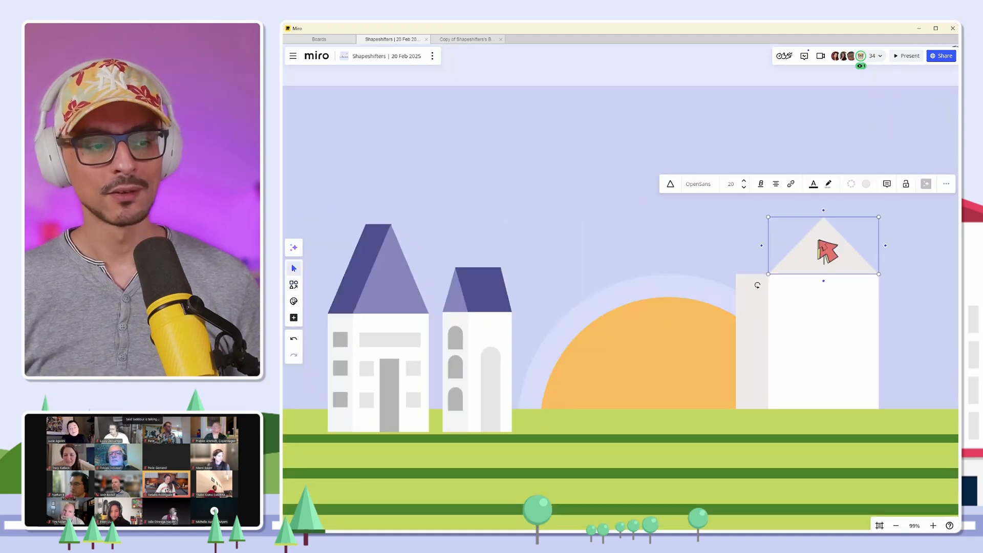
{"action": "left_click_drag", "start_coordinate": [823, 216], "coordinate": [824, 205]}
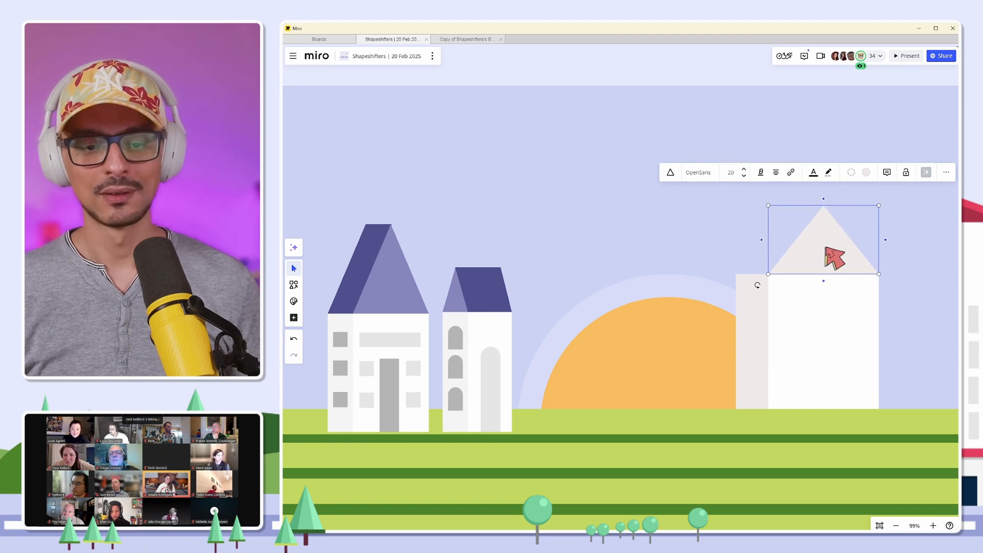
Duplicate the gable triangle to the left of the original and fill the copy white.
{"action": "left_click", "coordinate": [720, 264]}
{"action": "left_click", "coordinate": [833, 252]}
{"action": "left_click_drag", "start_coordinate": [832, 252], "coordinate": [745, 251], "text": "alt"}
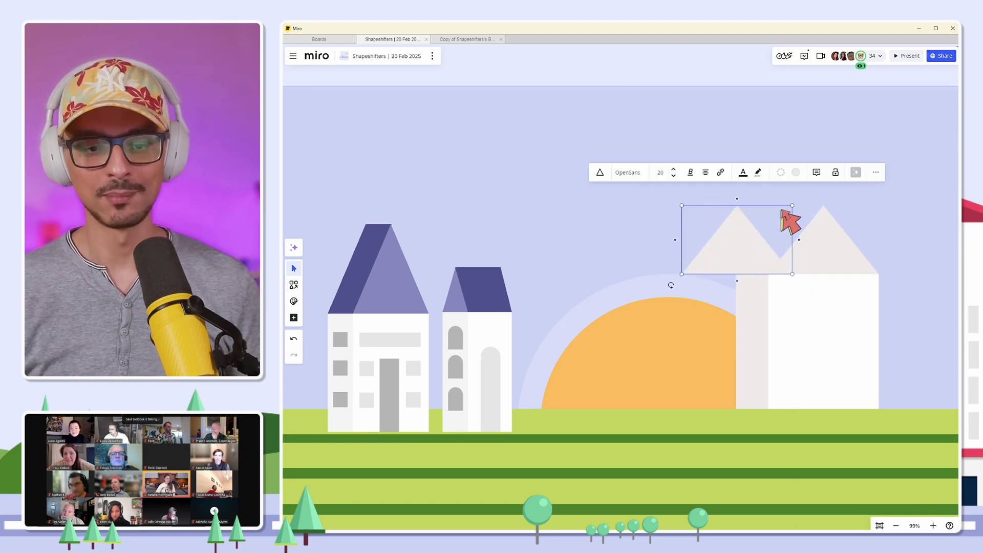
{"action": "left_click", "coordinate": [795, 172]}
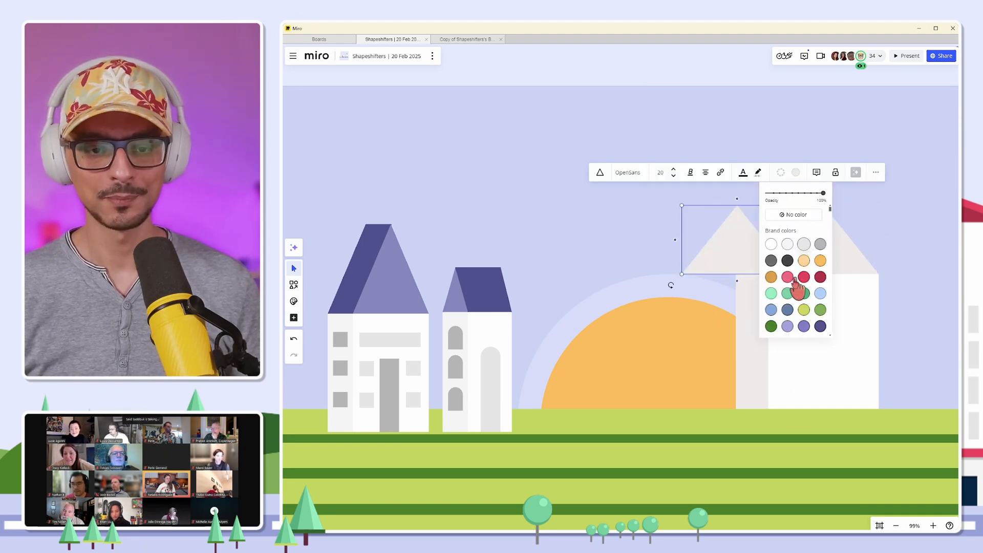
{"action": "left_click", "coordinate": [772, 245]}
{"action": "left_click", "coordinate": [845, 256]}
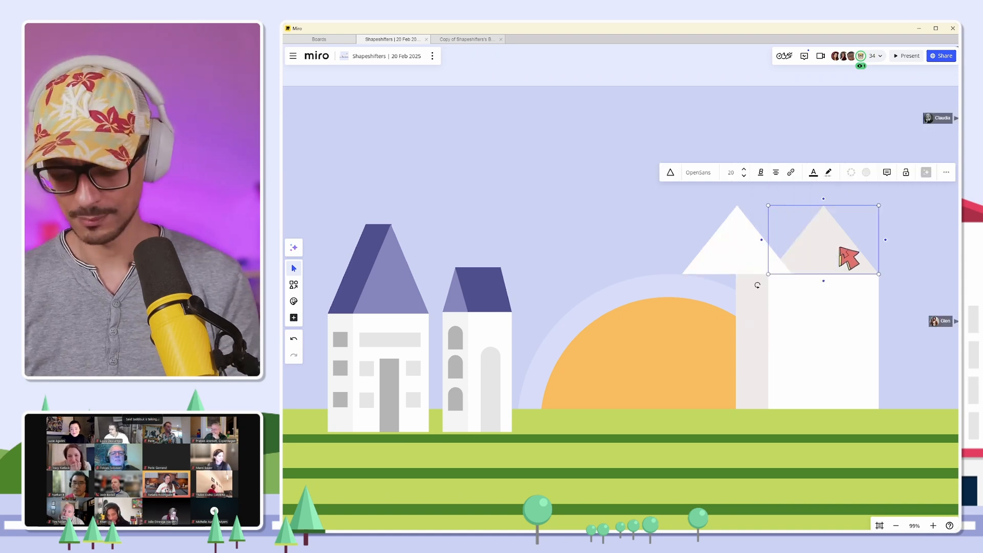
Align the grey triangle with the side wall's left edge and place the white triangle in front, on top of the front wall.
{"action": "left_click_drag", "start_coordinate": [739, 252], "coordinate": [868, 245]}
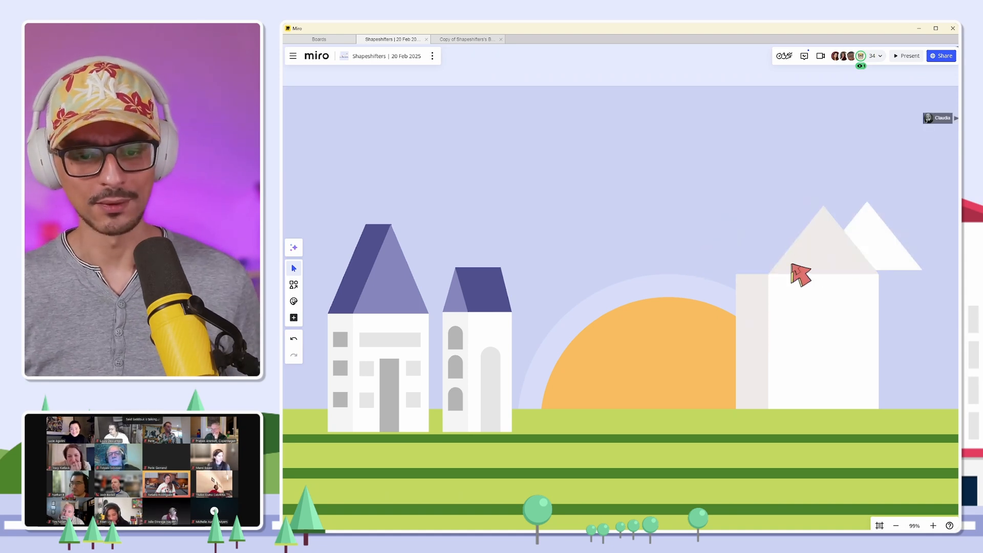
{"action": "left_click_drag", "start_coordinate": [790, 263], "coordinate": [761, 263]}
{"action": "left_click", "coordinate": [886, 245]}
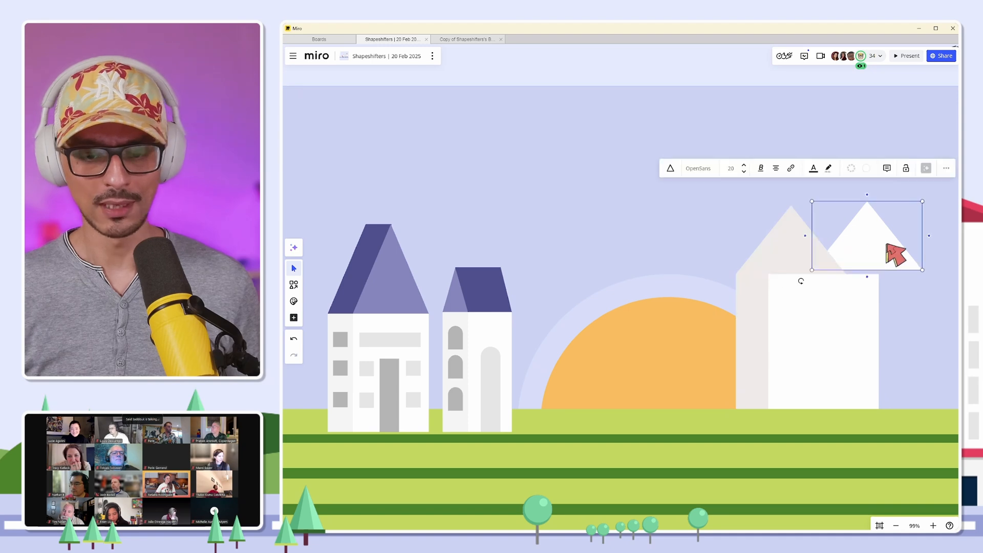
{"action": "left_click_drag", "start_coordinate": [889, 255], "coordinate": [839, 262]}
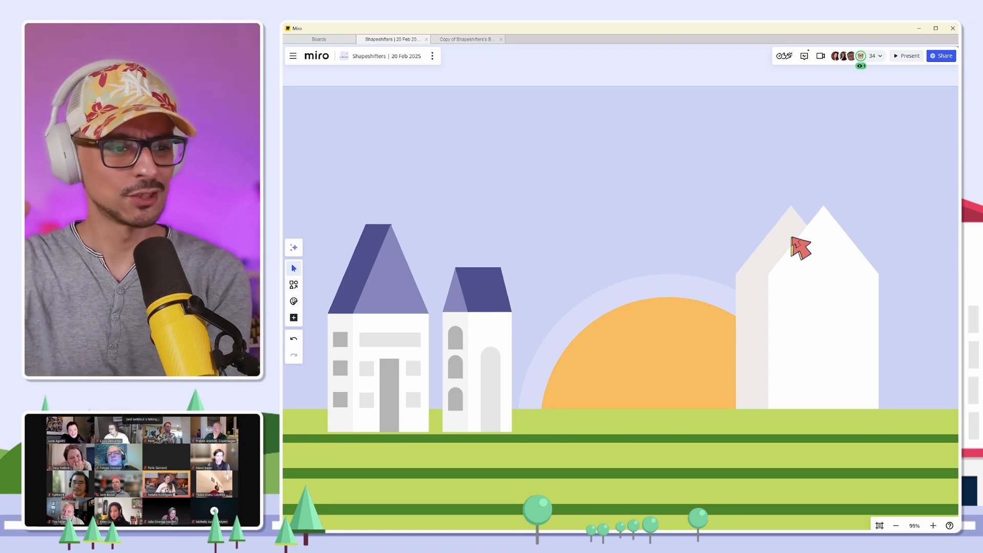
{"action": "left_click", "coordinate": [780, 233]}
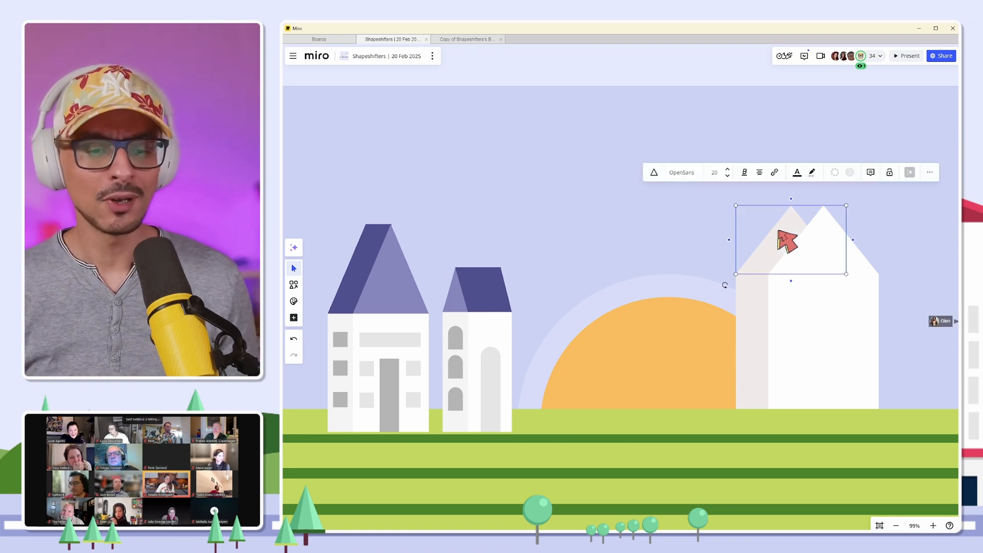
{"action": "left_click", "coordinate": [913, 263]}
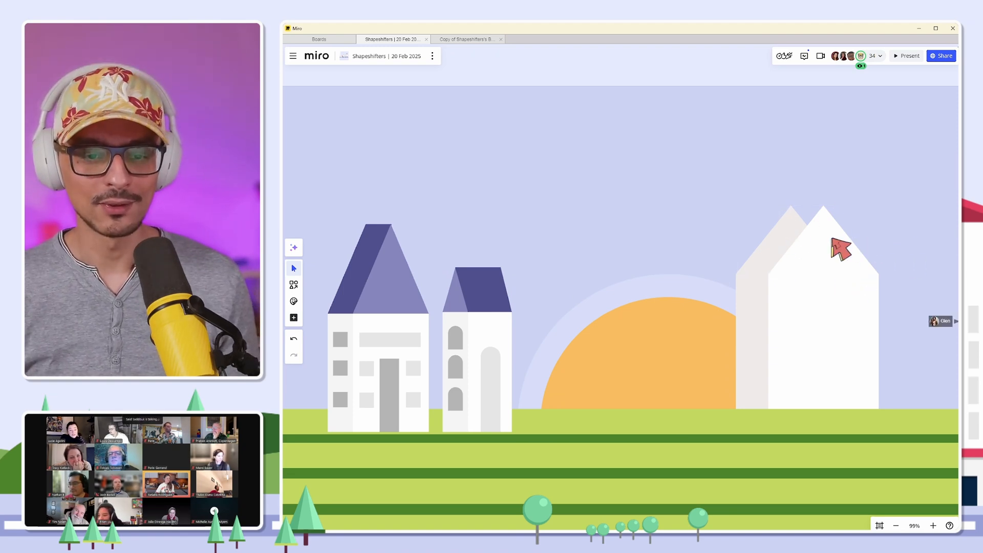
Duplicate the grey side wall and place the copy to the left of the building, over the sun.
{"action": "left_click", "coordinate": [791, 238]}
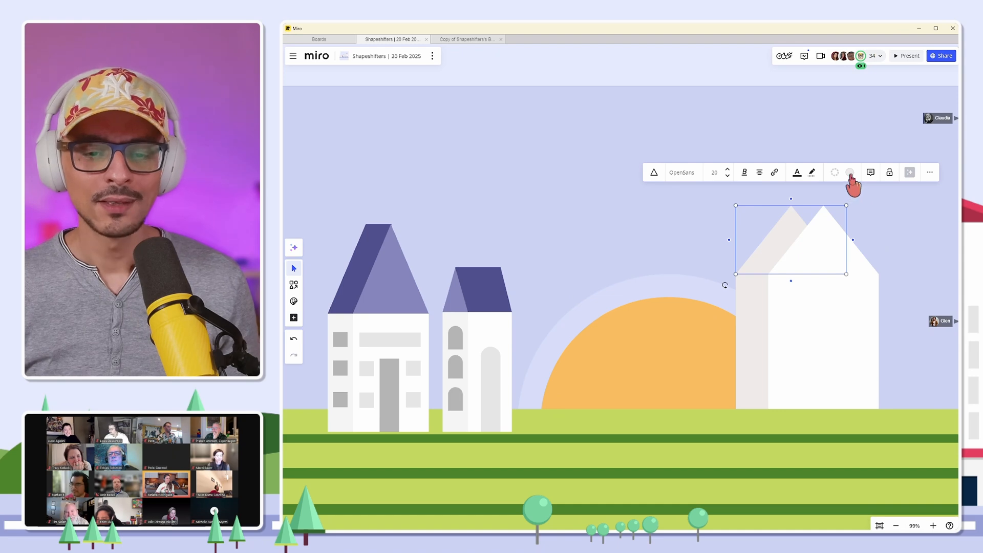
{"action": "left_click", "coordinate": [752, 330]}
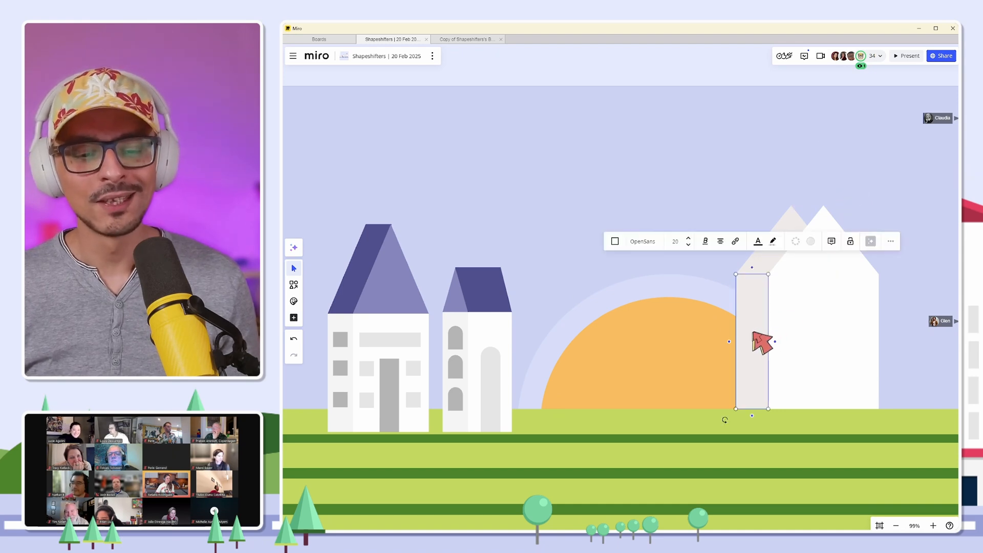
{"action": "left_click_drag", "start_coordinate": [753, 330], "coordinate": [656, 282]}
{"action": "left_click", "coordinate": [695, 301]}
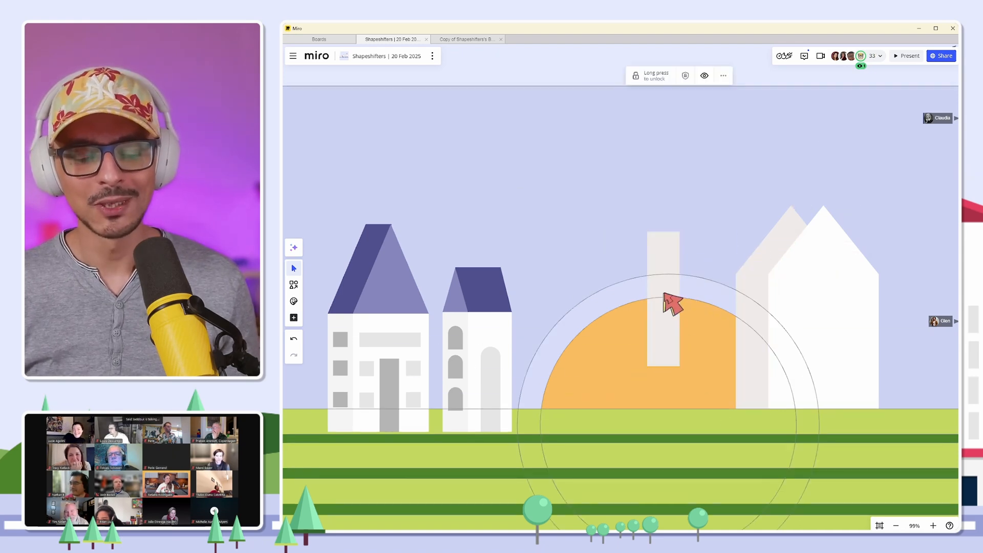
{"action": "left_click", "coordinate": [711, 232]}
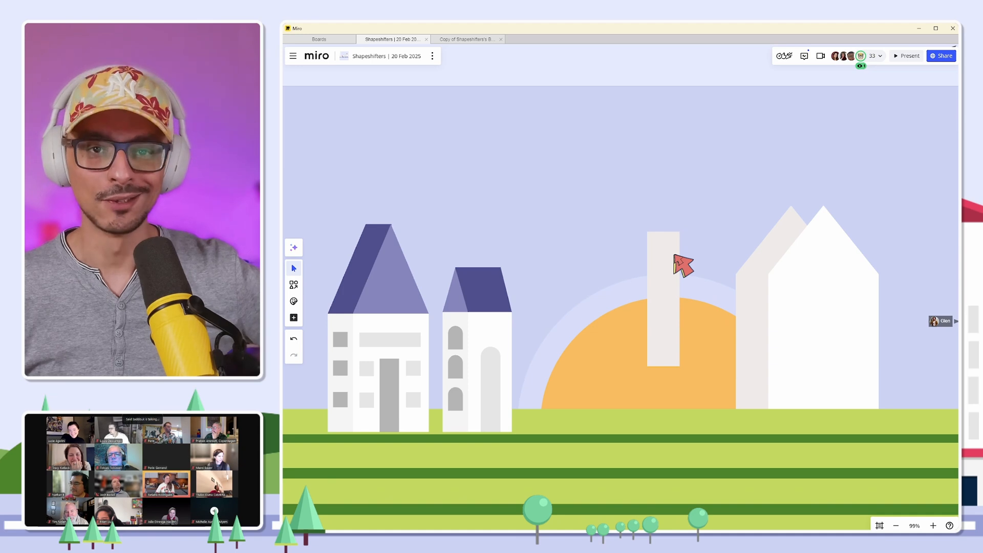
{"action": "left_click", "coordinate": [675, 310]}
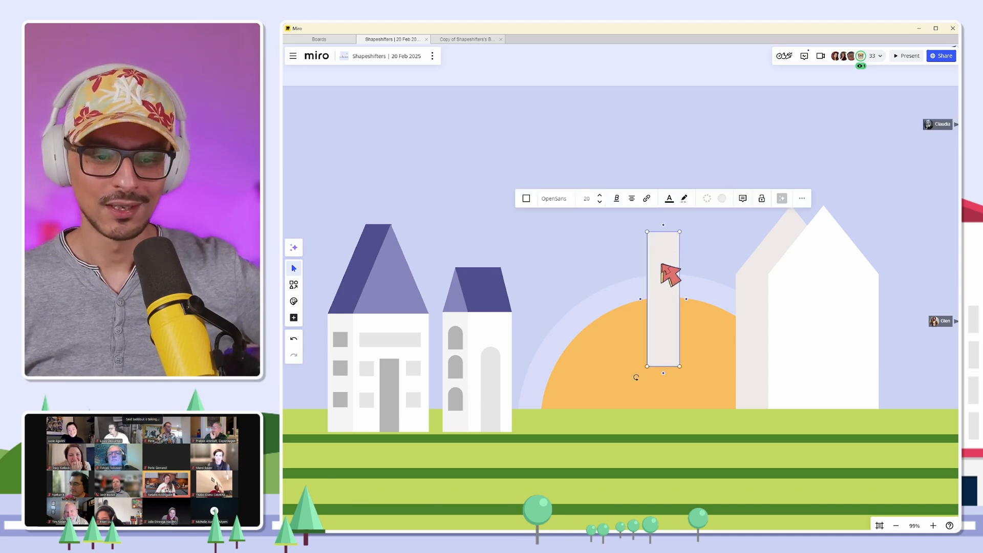
Move the copied grey rectangle between the two gable peaks, level with their tips, and widen it slightly.
{"action": "left_click_drag", "start_coordinate": [661, 265], "coordinate": [823, 238]}
{"action": "left_click", "coordinate": [850, 315]}
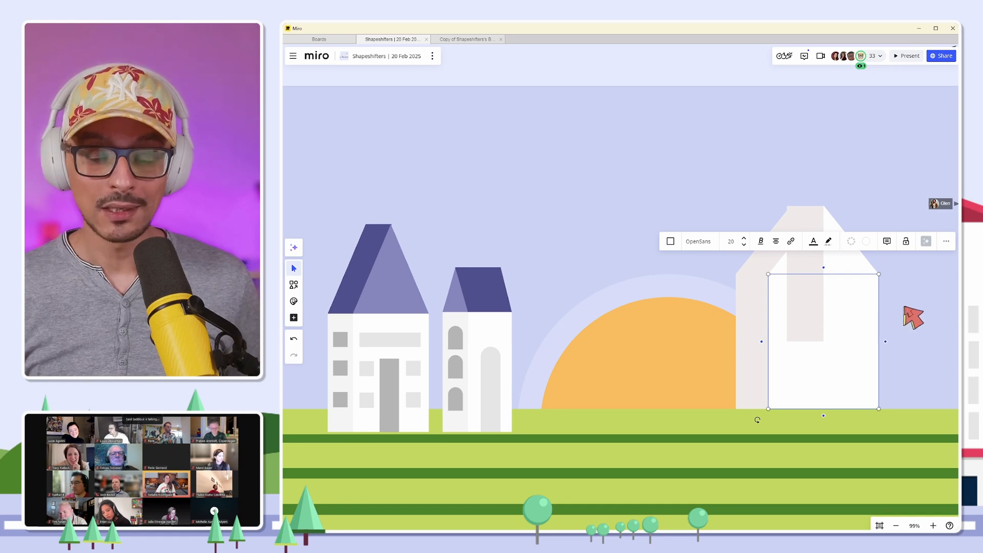
{"action": "left_click", "coordinate": [930, 306]}
Bring the front wall and the white gable triangle in front of the copied grey rectangle.
{"action": "left_click", "coordinate": [832, 323]}
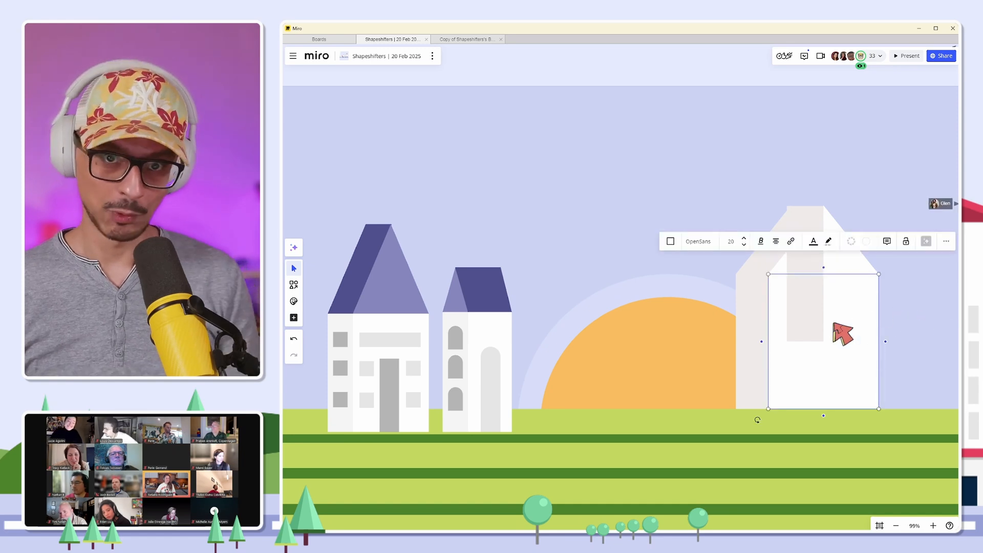
{"action": "right_click", "coordinate": [844, 323]}
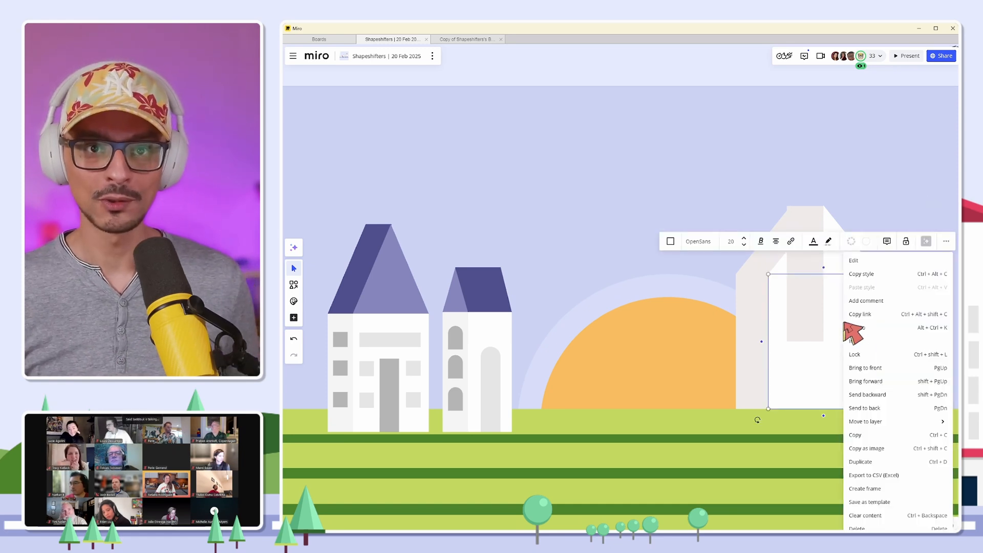
{"action": "left_click", "coordinate": [875, 372]}
{"action": "left_click", "coordinate": [888, 202]}
{"action": "left_click", "coordinate": [841, 247]}
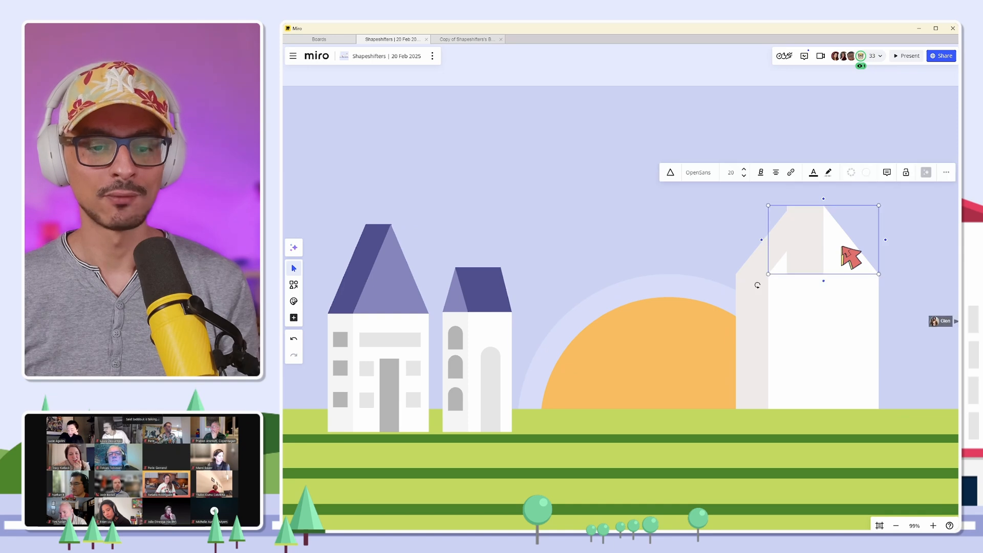
Align the grey rectangle's left edge with the rear gable's peak and narrow it to end at the white gable's peak.
{"action": "left_click", "coordinate": [802, 219]}
{"action": "left_click_drag", "start_coordinate": [798, 216], "coordinate": [804, 216]}
{"action": "scroll", "coordinate": [805, 216], "scroll_direction": "up", "scroll_amount": 10}
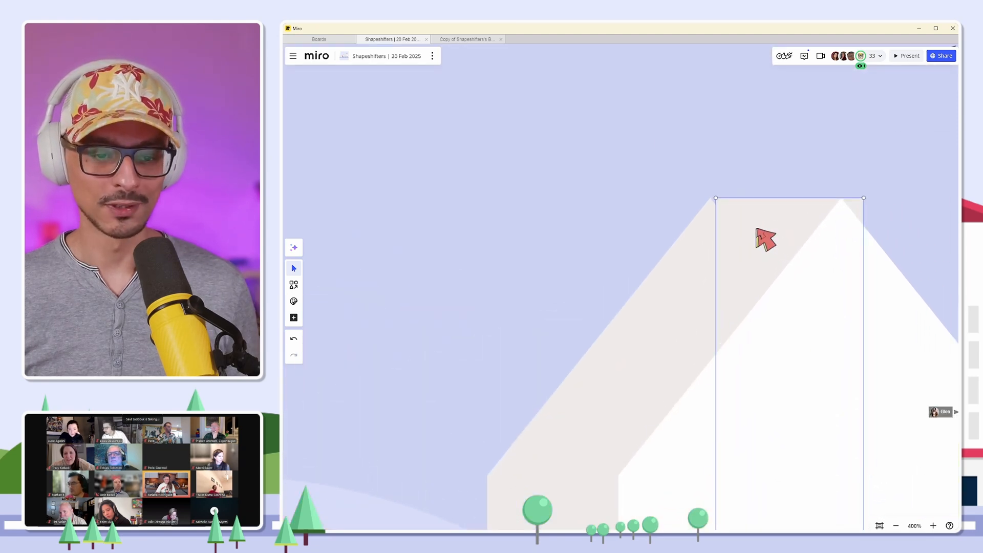
{"action": "left_click_drag", "start_coordinate": [745, 220], "coordinate": [745, 220]}
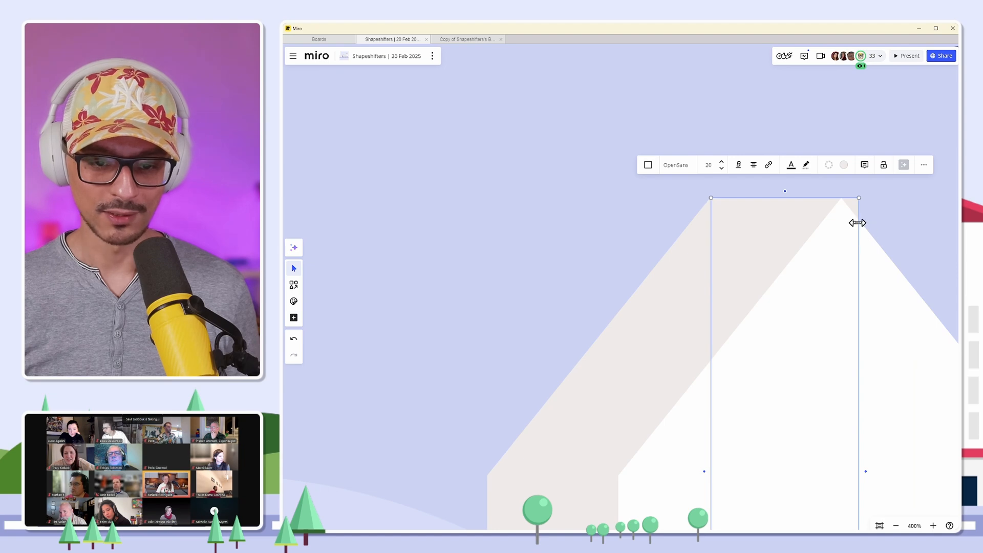
{"action": "left_click_drag", "start_coordinate": [858, 223], "coordinate": [839, 221]}
{"action": "scroll", "coordinate": [841, 222], "scroll_direction": "down", "scroll_amount": 1}
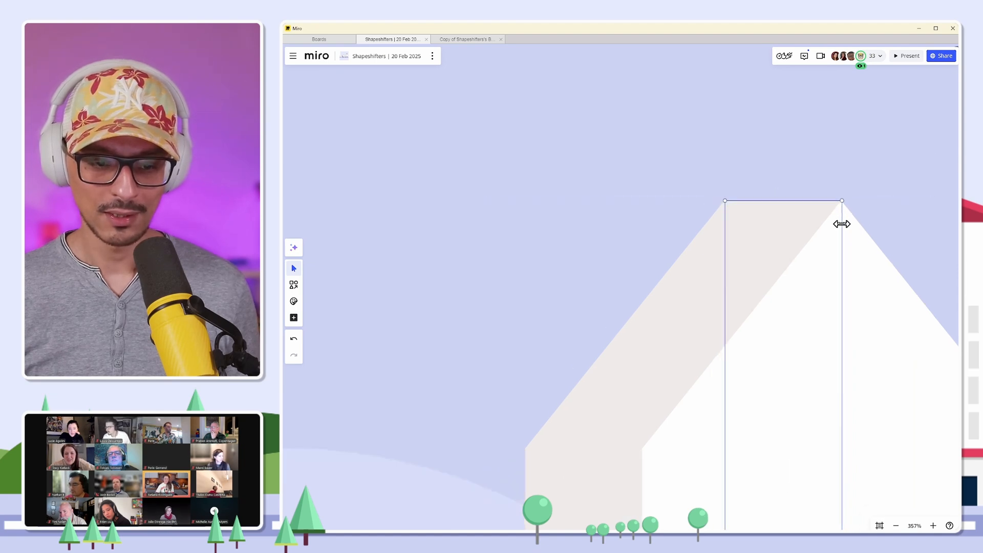
{"action": "scroll", "coordinate": [841, 223], "scroll_direction": "down", "scroll_amount": 10}
{"action": "left_click", "coordinate": [913, 309]}
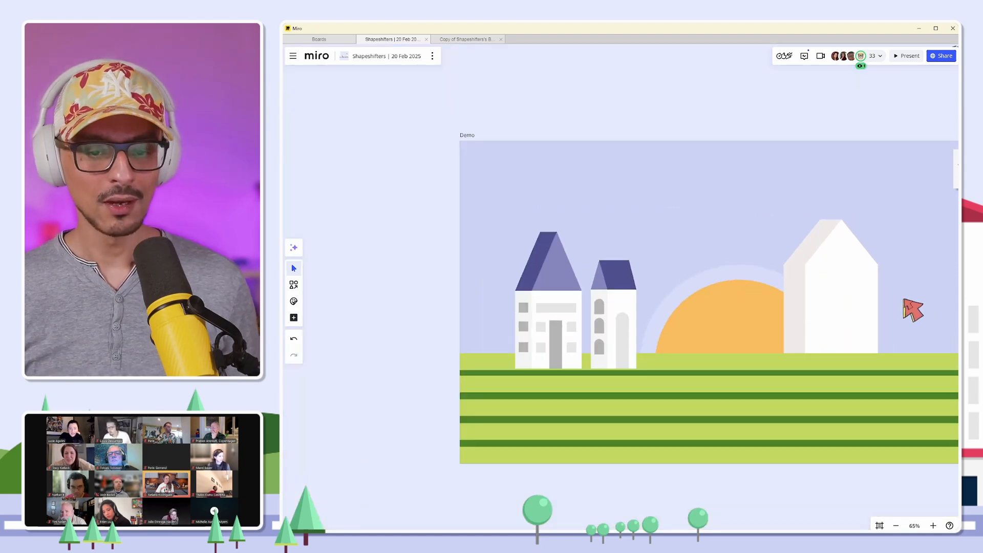
Fill the grey rear gable triangle and the rectangle between the peaks with the dark purple brand color.
{"action": "left_click", "coordinate": [812, 260]}
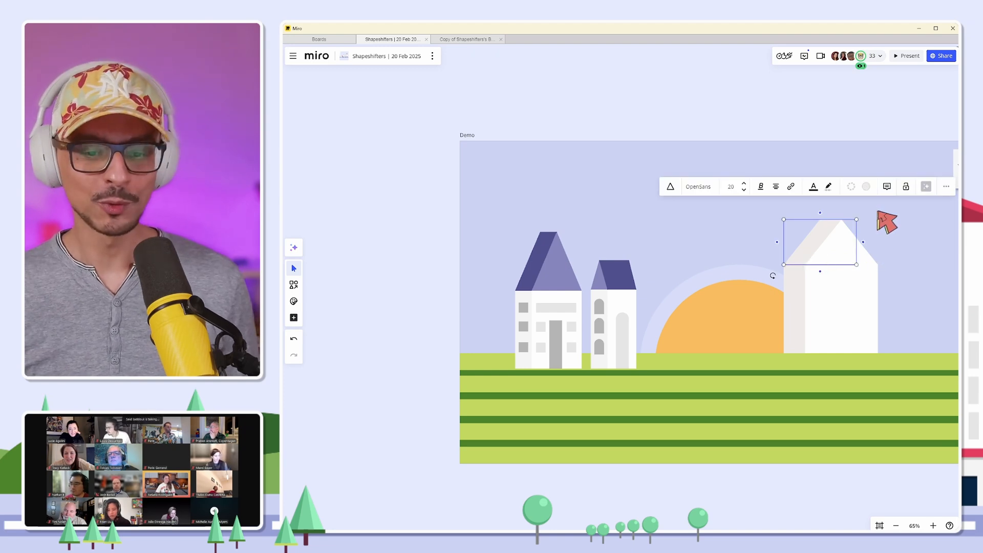
{"action": "left_click_drag", "start_coordinate": [778, 200], "coordinate": [850, 256]}
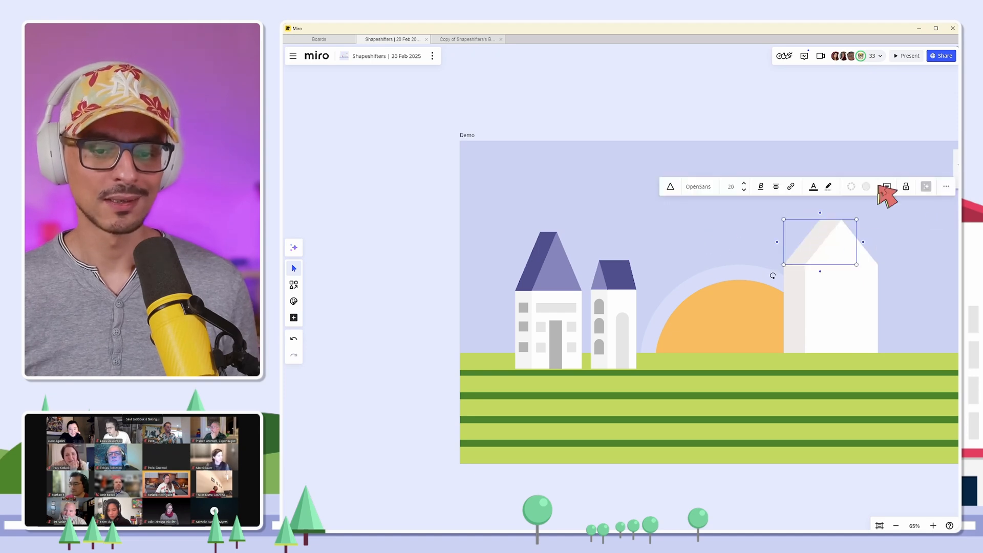
{"action": "left_click", "coordinate": [865, 187]}
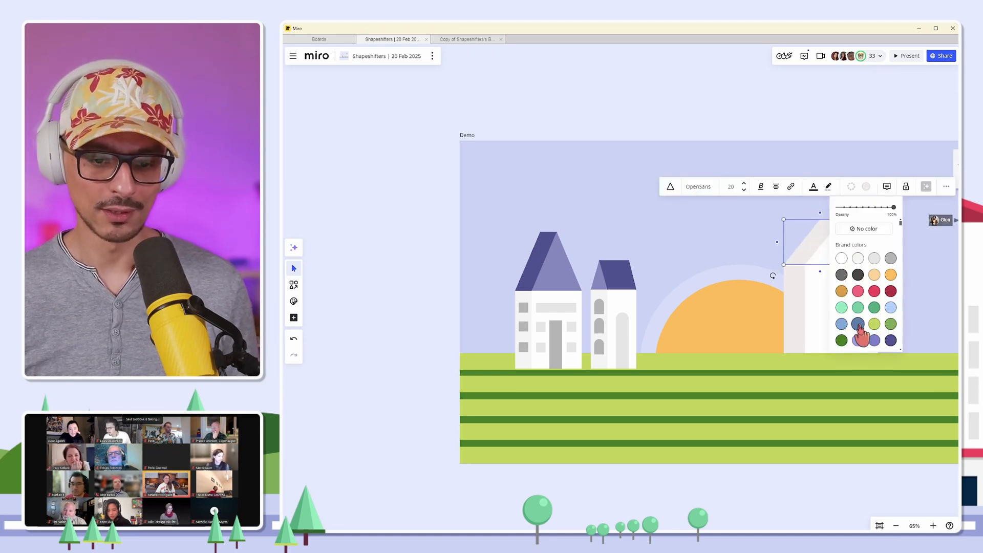
{"action": "left_click", "coordinate": [924, 309]}
{"action": "left_click", "coordinate": [834, 233]}
{"action": "left_click", "coordinate": [865, 186]}
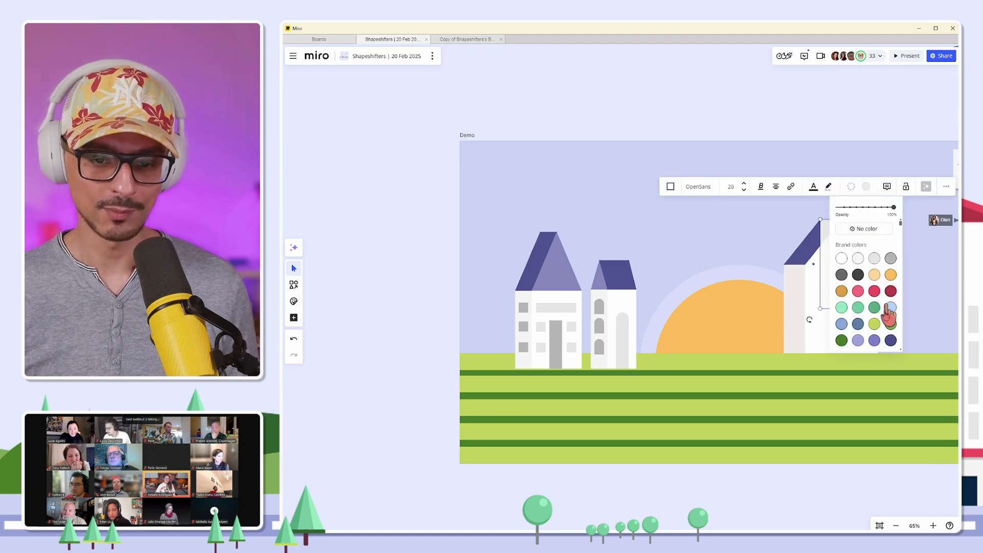
{"action": "left_click", "coordinate": [890, 340]}
{"action": "left_click", "coordinate": [924, 313]}
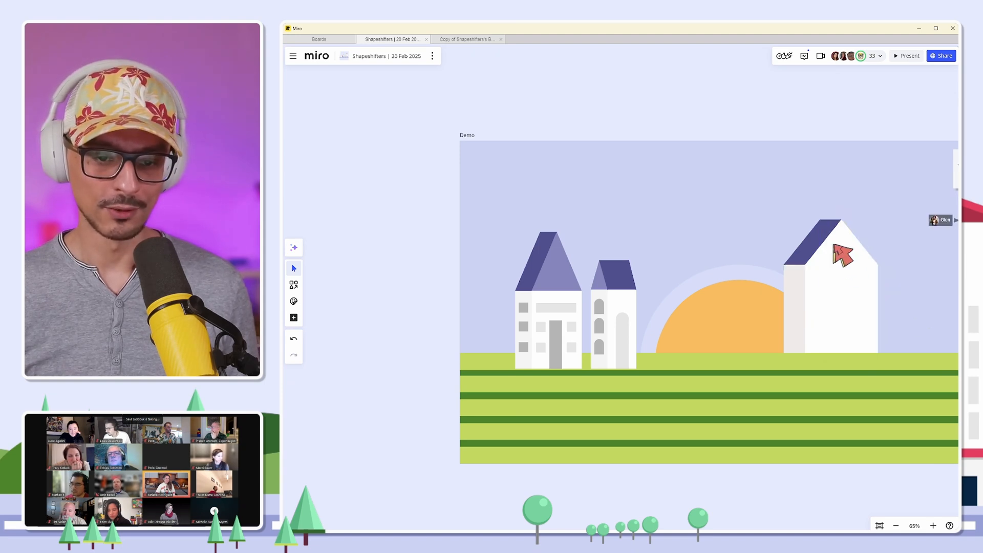
Fill the white front gable triangle with the lighter purple brand color.
{"action": "left_click", "coordinate": [841, 252]}
{"action": "left_click", "coordinate": [866, 187]}
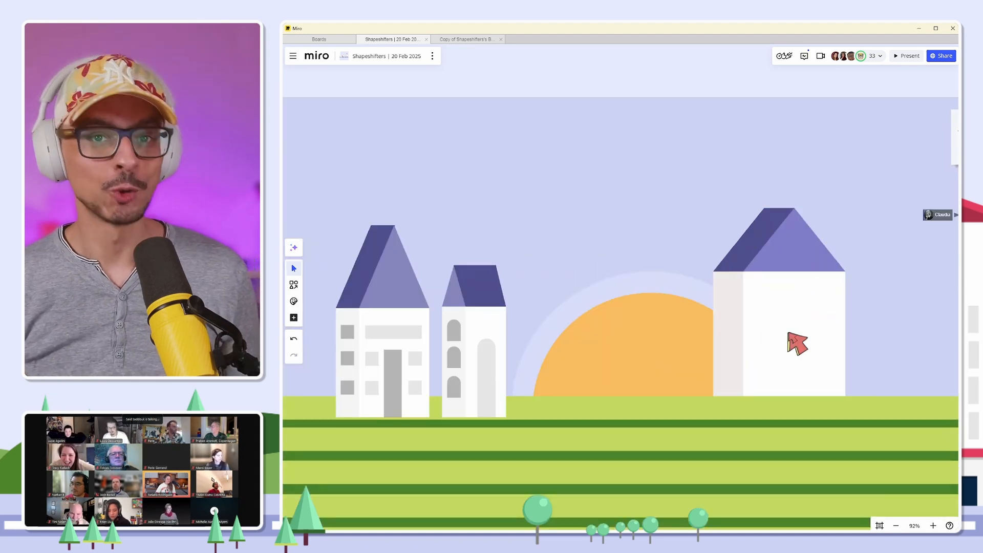
{"action": "scroll", "coordinate": [788, 333], "scroll_direction": "up", "scroll_amount": 3}
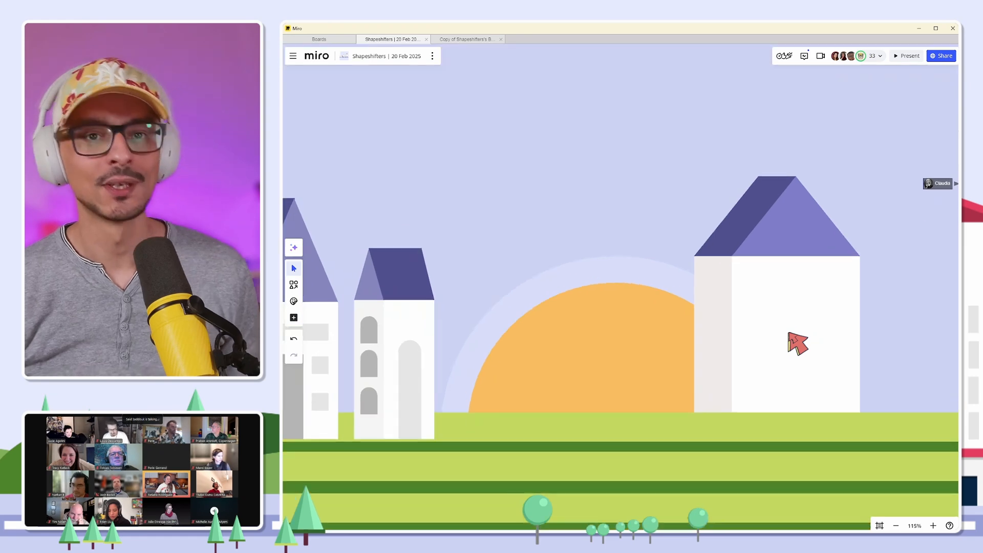
{"action": "scroll", "coordinate": [888, 360], "scroll_direction": "down", "scroll_amount": 3}
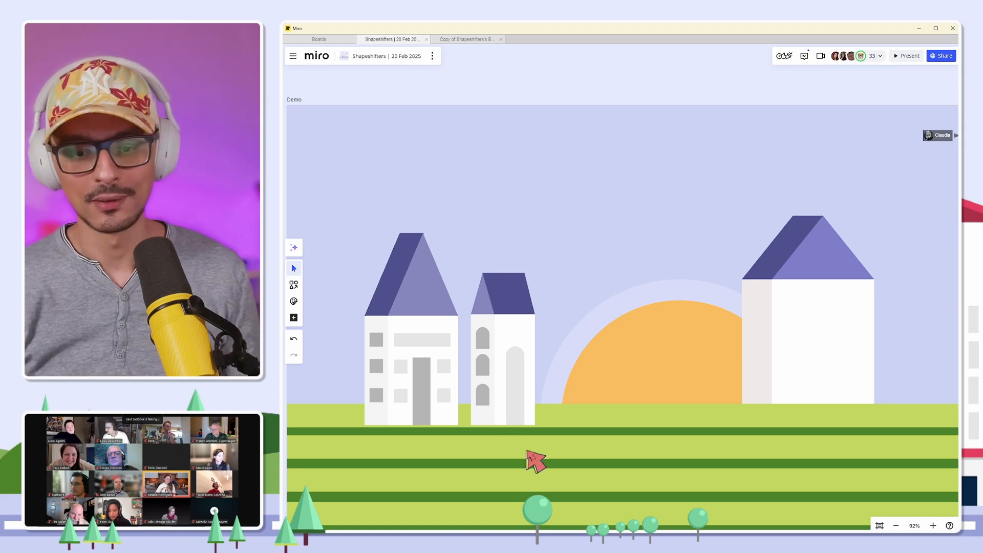
Draw a tall, narrow door rectangle at the base of the front wall and fill it light grey.
{"action": "left_click", "coordinate": [903, 251]}
{"action": "left_click_drag", "start_coordinate": [904, 251], "coordinate": [866, 222]}
{"action": "key", "text": "Escape"}
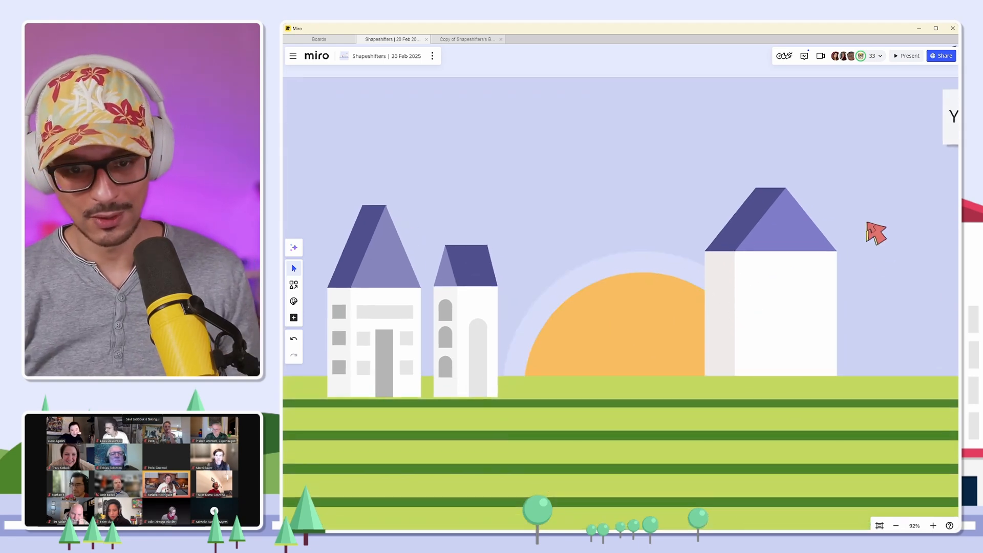
{"action": "key", "text": "s"}
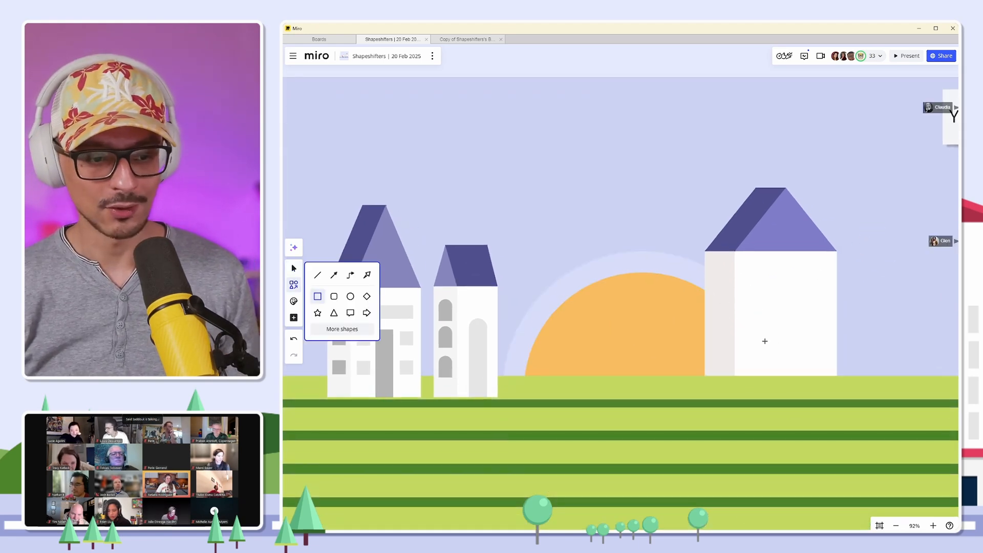
{"action": "left_click_drag", "start_coordinate": [765, 311], "coordinate": [787, 354]}
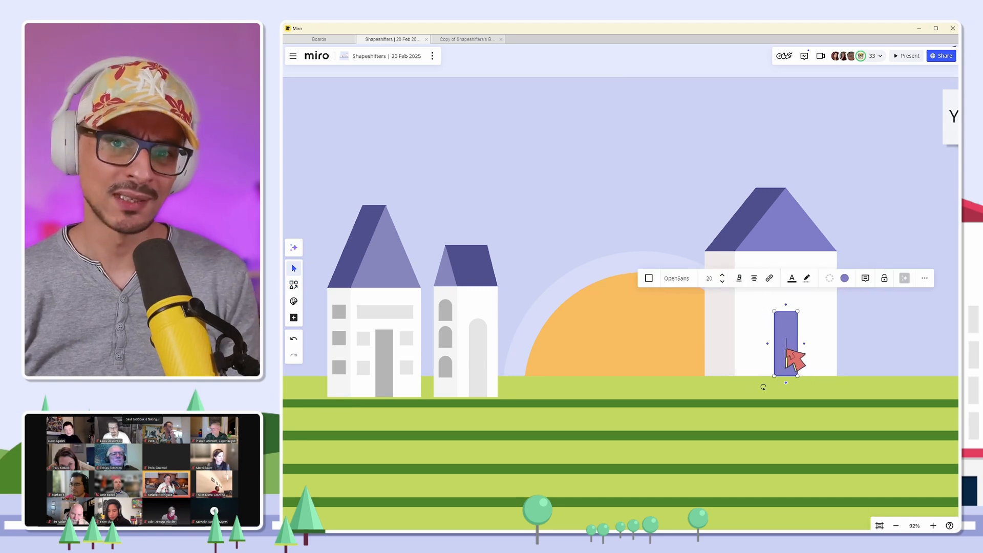
{"action": "left_click", "coordinate": [844, 278]}
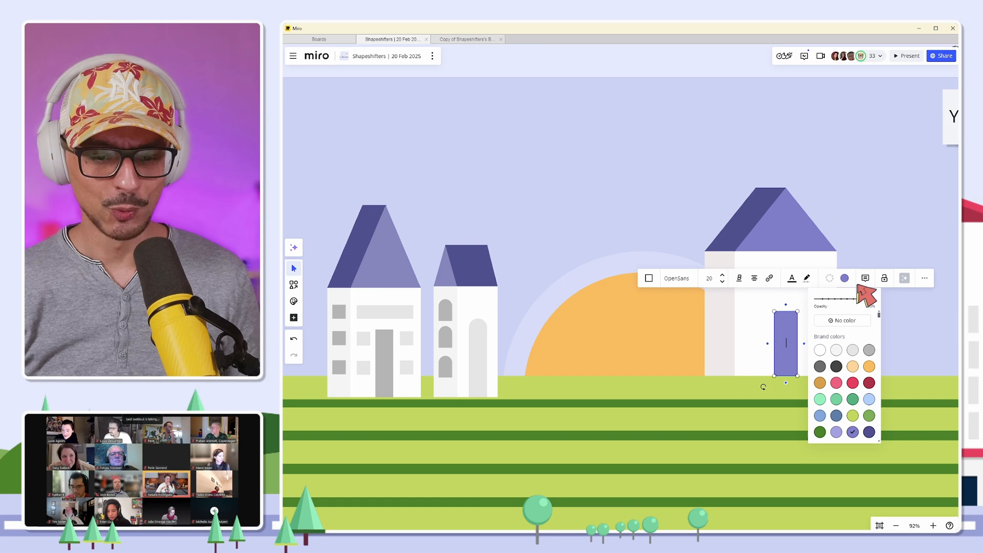
{"action": "left_click", "coordinate": [852, 351]}
{"action": "left_click", "coordinate": [911, 344]}
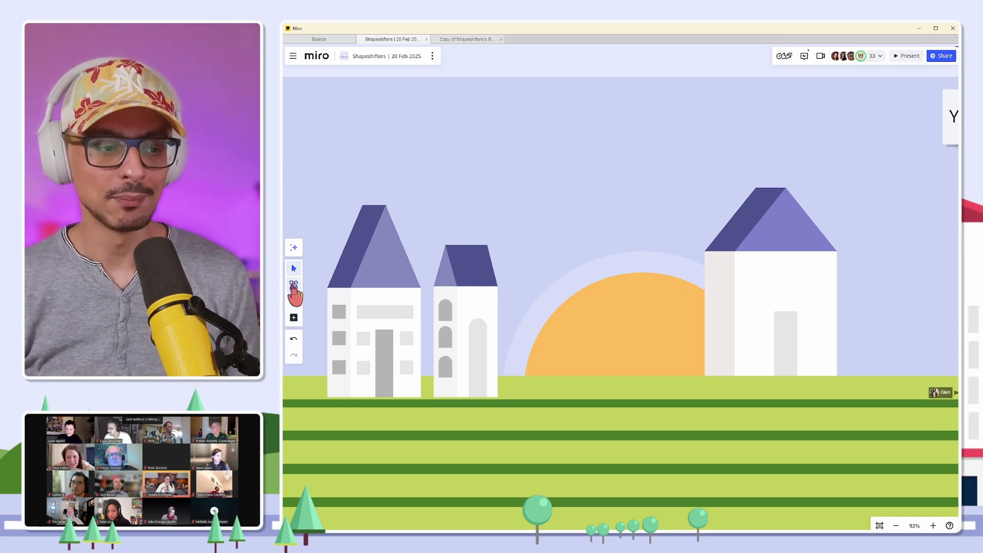
Draw a light grey circle about 68 × 68, matching the door's width, and center it over the door's top edge as an arch.
{"action": "key", "text": "r"}
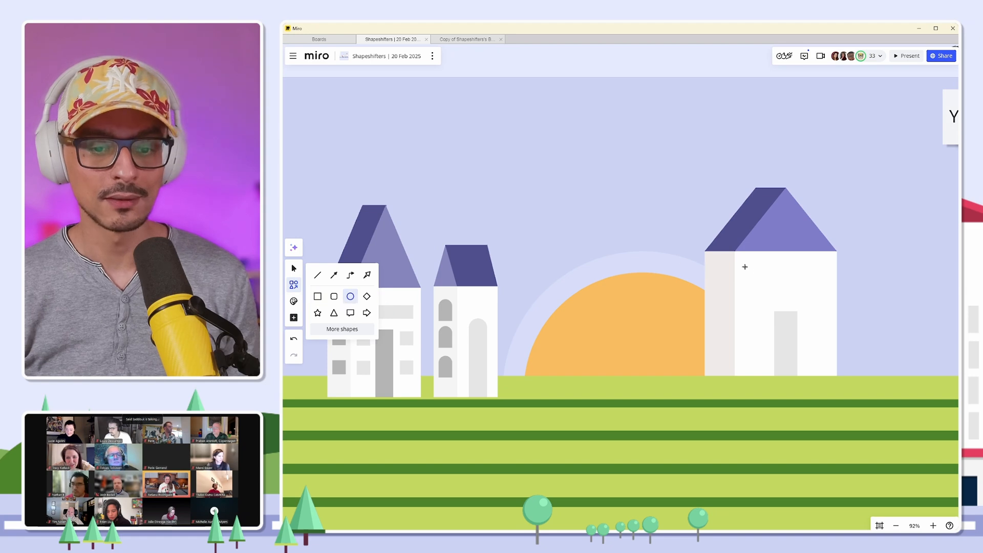
{"action": "left_click_drag", "start_coordinate": [765, 277], "coordinate": [796, 359]}
{"action": "scroll", "coordinate": [795, 325], "scroll_direction": "up", "scroll_amount": 5}
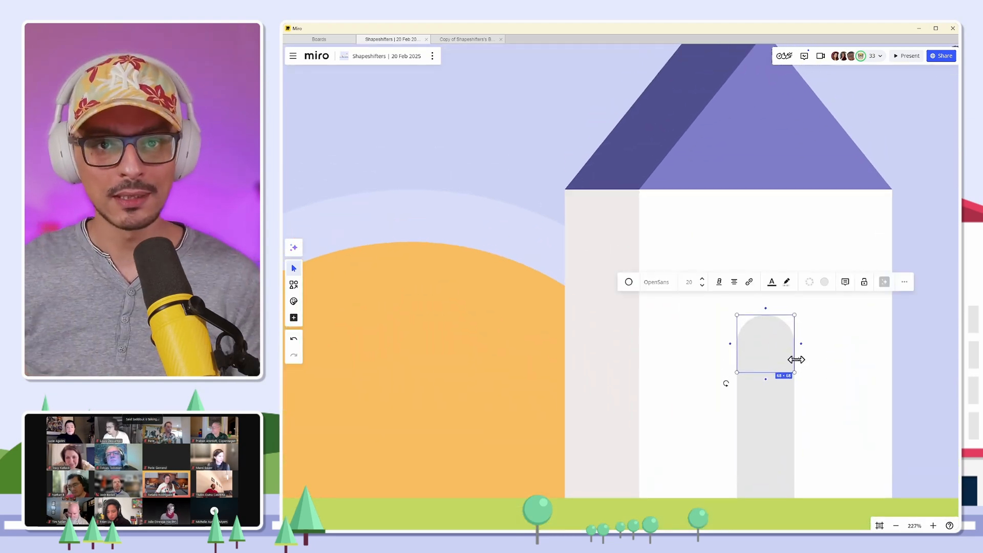
{"action": "left_click_drag", "start_coordinate": [771, 342], "coordinate": [799, 332]}
{"action": "left_click", "coordinate": [833, 352]}
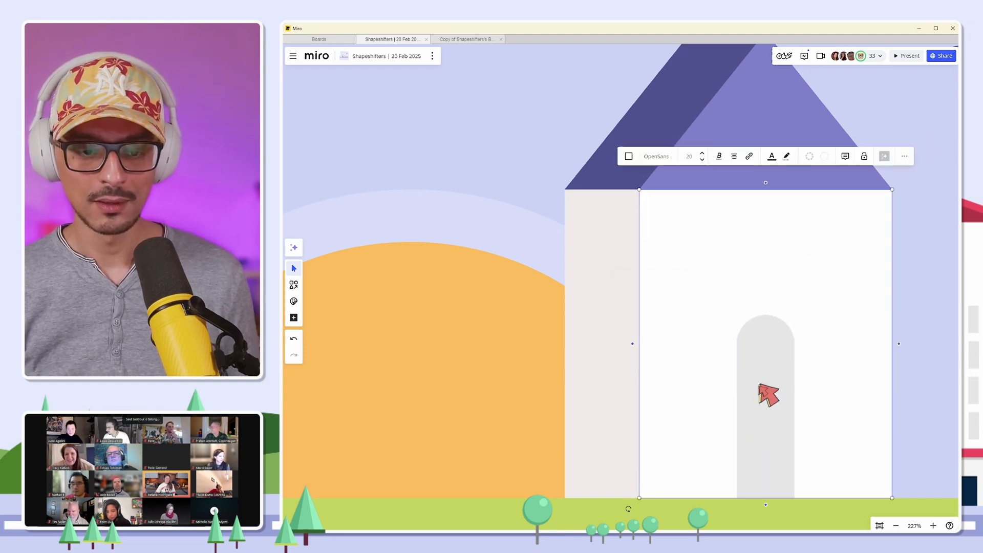
Group the door rectangle and its arch circle into one object.
{"action": "left_click", "coordinate": [754, 402]}
{"action": "left_click", "coordinate": [754, 328], "text": "shift"}
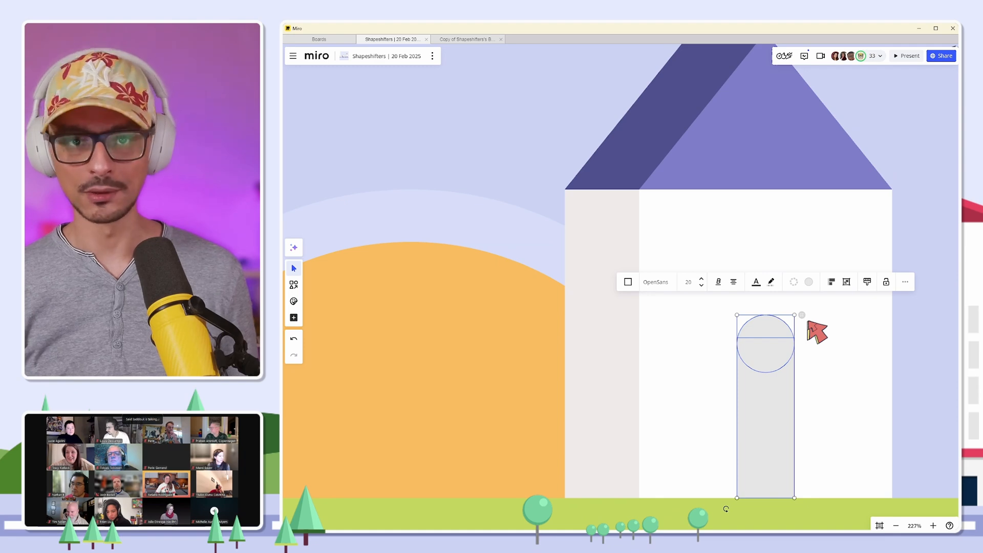
{"action": "key", "text": "ctrl+g"}
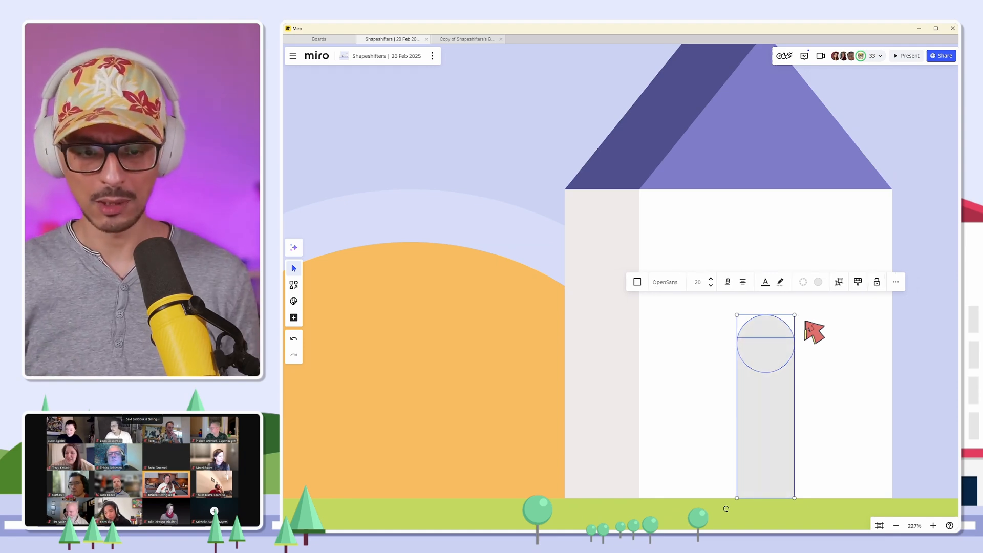
{"action": "key", "text": "Escape"}
{"action": "scroll", "coordinate": [810, 329], "scroll_direction": "down", "scroll_amount": 8}
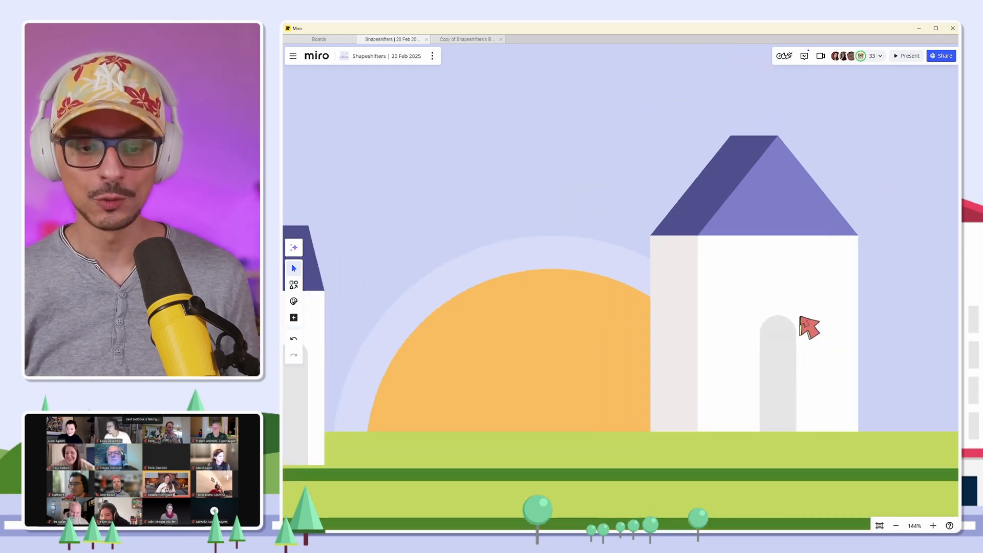
Draw a small upright light grey window rectangle centered across the upper part of the side wall.
{"action": "left_click", "coordinate": [790, 346]}
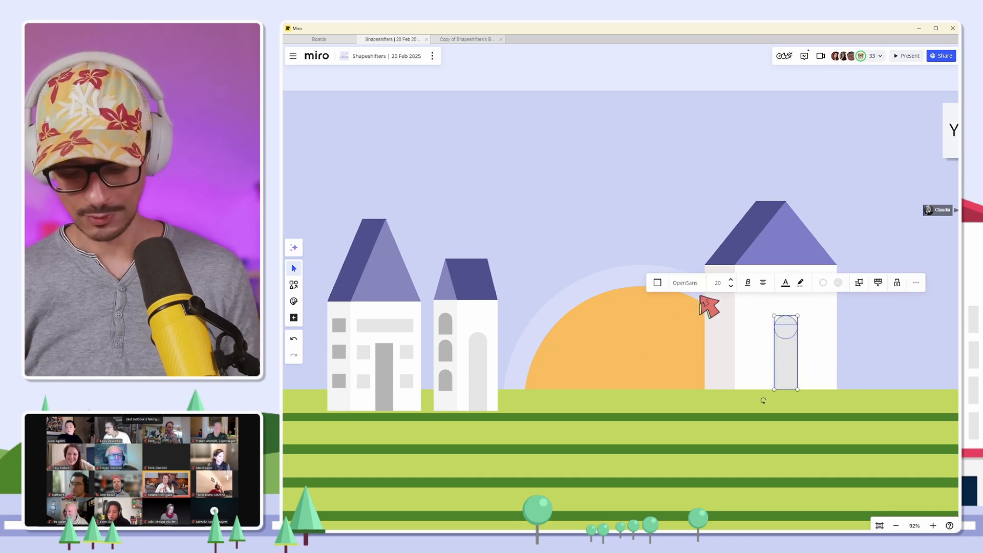
{"action": "scroll", "coordinate": [709, 306], "scroll_direction": "up", "scroll_amount": 5}
{"action": "key", "text": "r"}
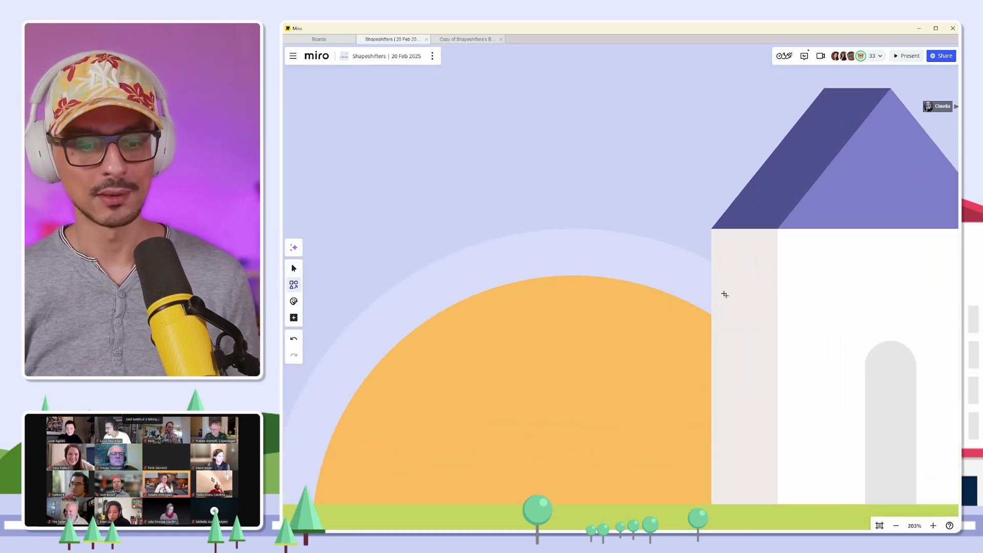
{"action": "mouse_move", "coordinate": [725, 295]}
{"action": "left_mouse_down"}
{"action": "mouse_move", "coordinate": [752, 334]}
{"action": "mouse_move", "coordinate": [743, 314]}
{"action": "mouse_move", "coordinate": [746, 324]}
{"action": "left_mouse_up"}
{"action": "left_click", "coordinate": [763, 316]}
{"action": "left_click", "coordinate": [768, 284]}
{"action": "left_click", "coordinate": [740, 311]}
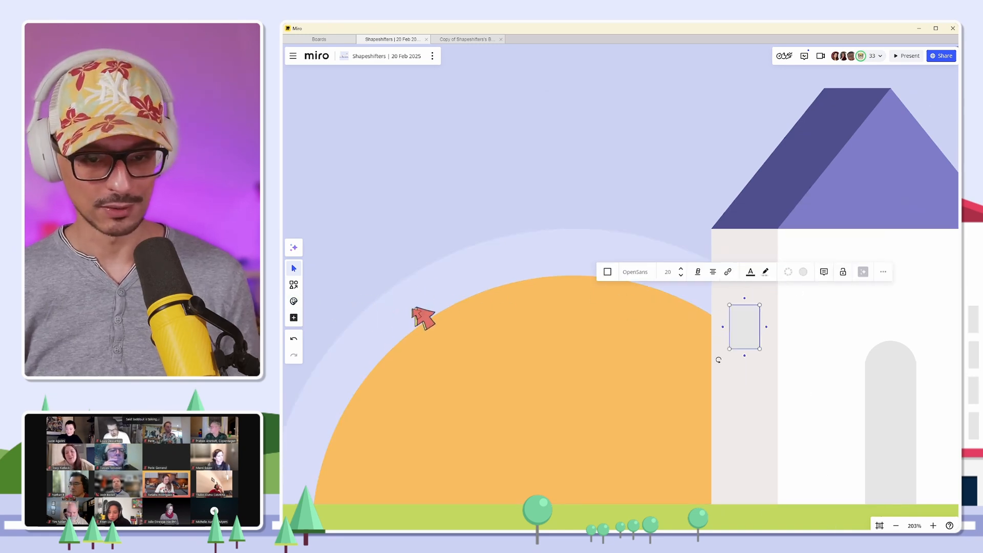
Draw a light grey ellipse matching the side window's width and center it over the window's top edge as an arch.
{"action": "left_click", "coordinate": [293, 285]}
{"action": "left_click", "coordinate": [350, 296]}
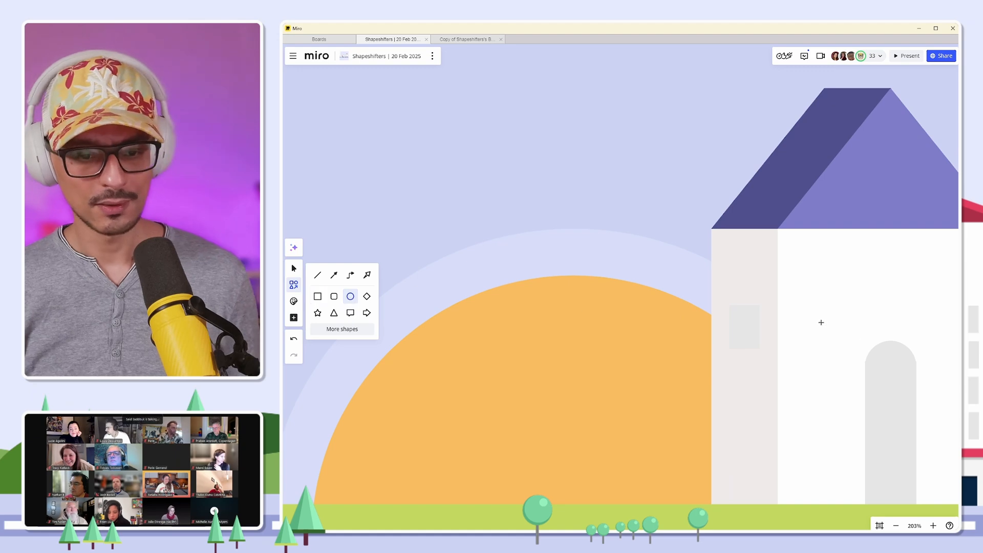
{"action": "left_click_drag", "start_coordinate": [738, 295], "coordinate": [760, 325]}
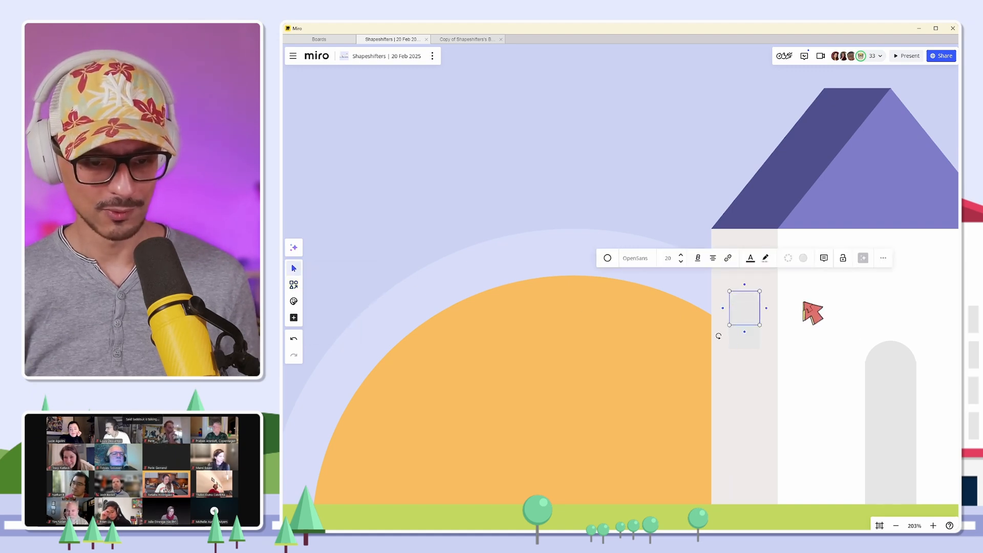
{"action": "left_click", "coordinate": [802, 302]}
Group the side window with its arch and duplicate it down the side wall to make a column of three windows.
{"action": "left_click", "coordinate": [747, 307]}
{"action": "left_click", "coordinate": [742, 339], "text": "shift"}
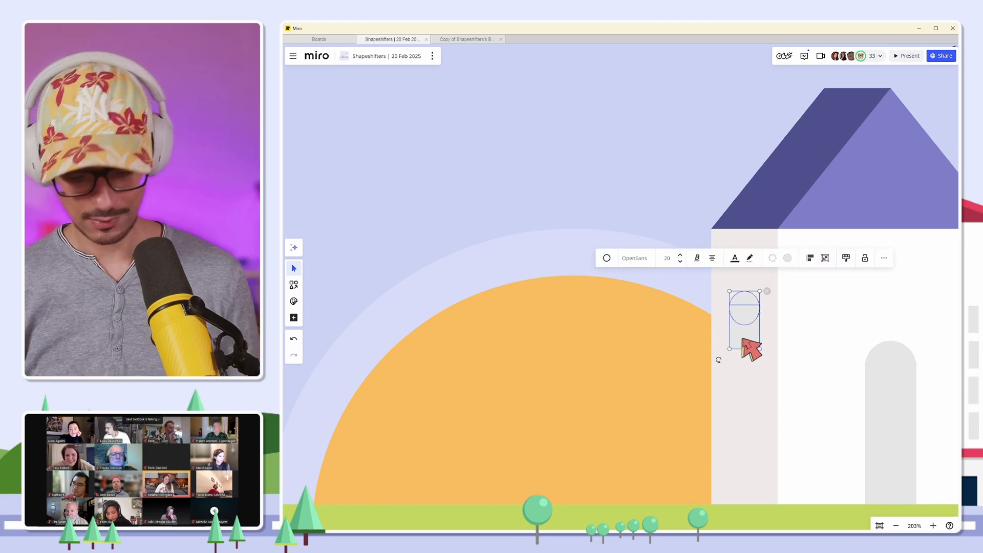
{"action": "key", "text": "ctrl+g"}
{"action": "left_click_drag", "start_coordinate": [749, 329], "coordinate": [749, 445]}
{"action": "scroll", "coordinate": [664, 389], "scroll_direction": "down", "scroll_amount": 10}
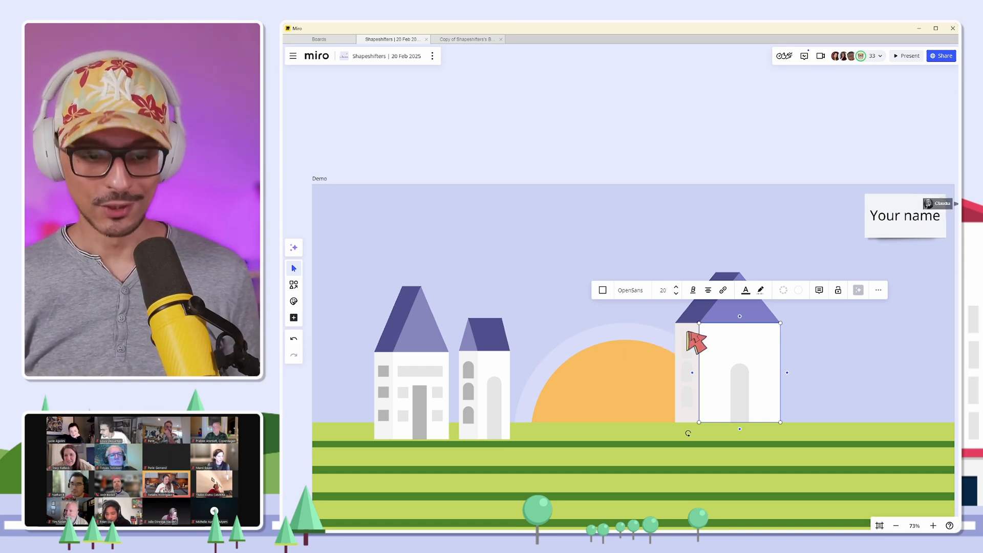
Draw a wide, horizontal light grey window rectangle across the upper part of the front wall, above the arched door.
{"action": "scroll", "coordinate": [732, 343], "scroll_direction": "up", "scroll_amount": 5}
{"action": "left_click", "coordinate": [864, 339]}
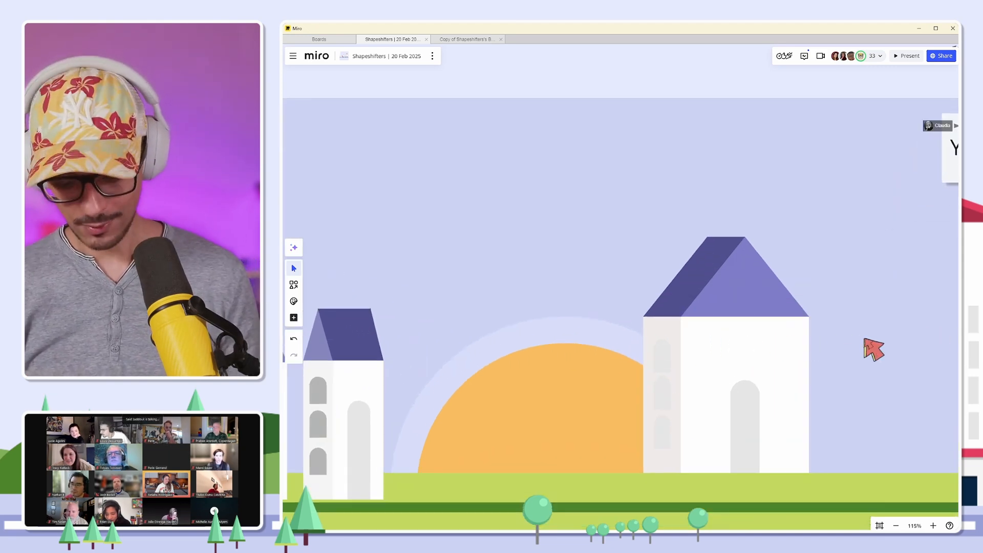
{"action": "key", "text": "r"}
{"action": "left_click_drag", "start_coordinate": [695, 336], "coordinate": [756, 348]}
{"action": "left_click", "coordinate": [763, 353]}
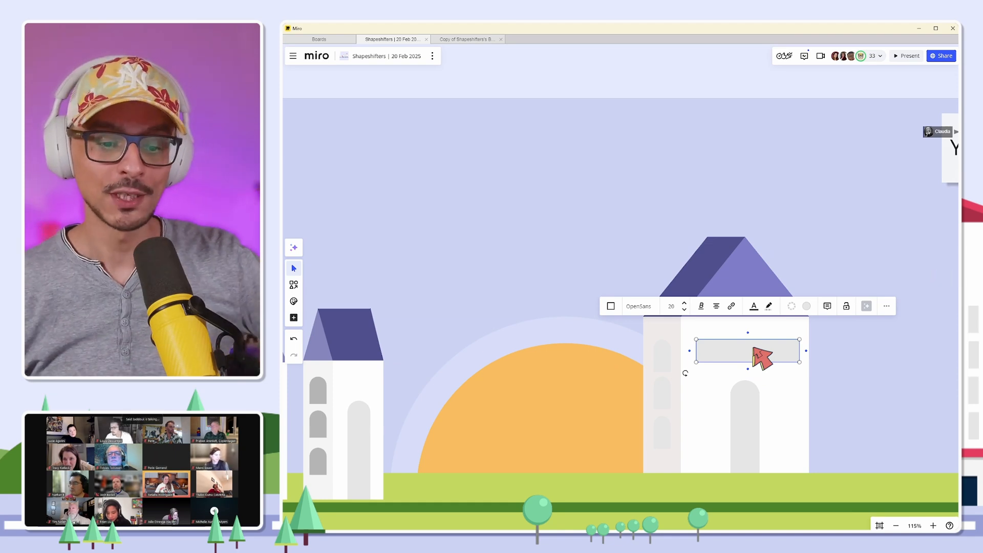
{"action": "left_click", "coordinate": [893, 338]}
{"action": "left_click", "coordinate": [759, 346]}
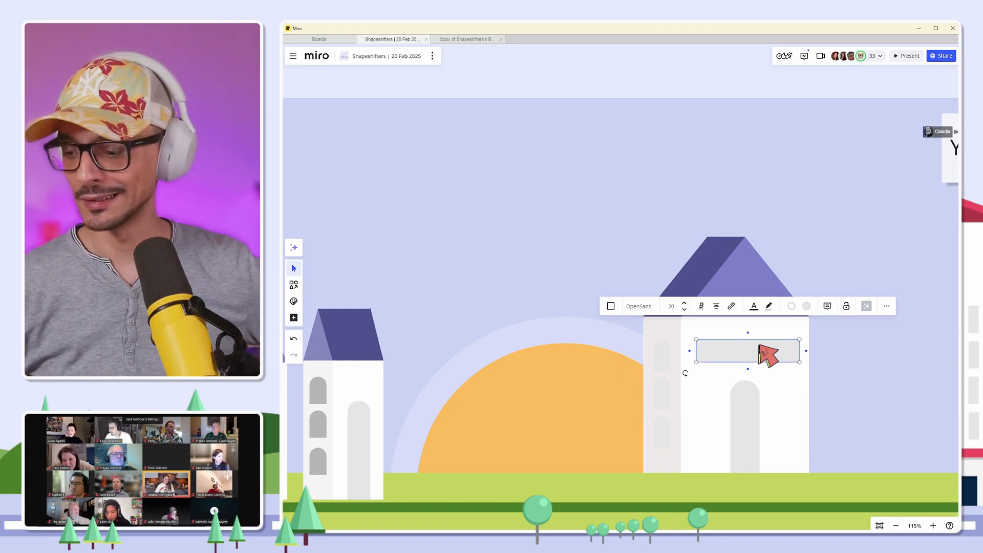
Examine the participant's buildings in frame 02, including their roofs, shaded side walls, windows and outlines.
{"action": "scroll", "coordinate": [686, 390], "scroll_direction": "down", "scroll_amount": 5}
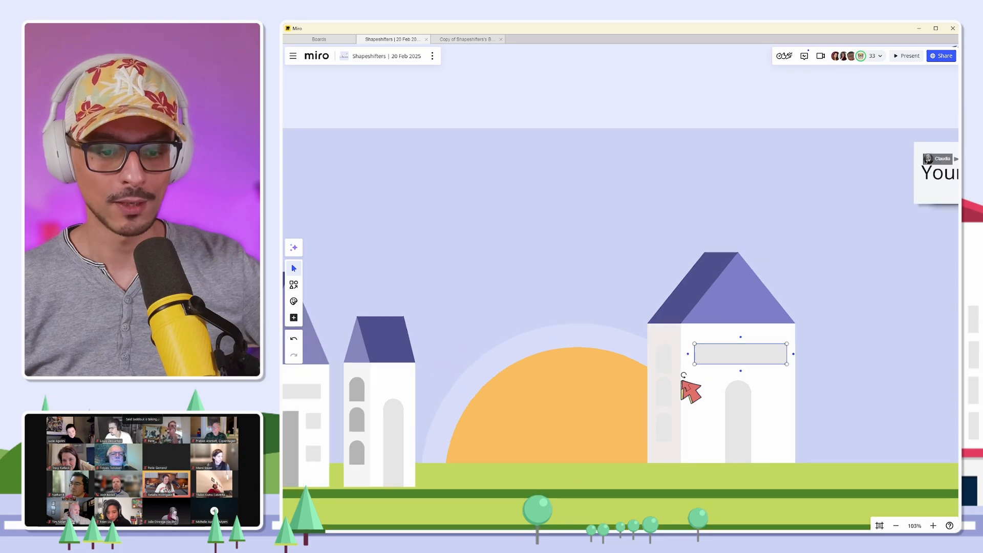
{"action": "scroll", "coordinate": [543, 383], "scroll_direction": "down", "scroll_amount": 4}
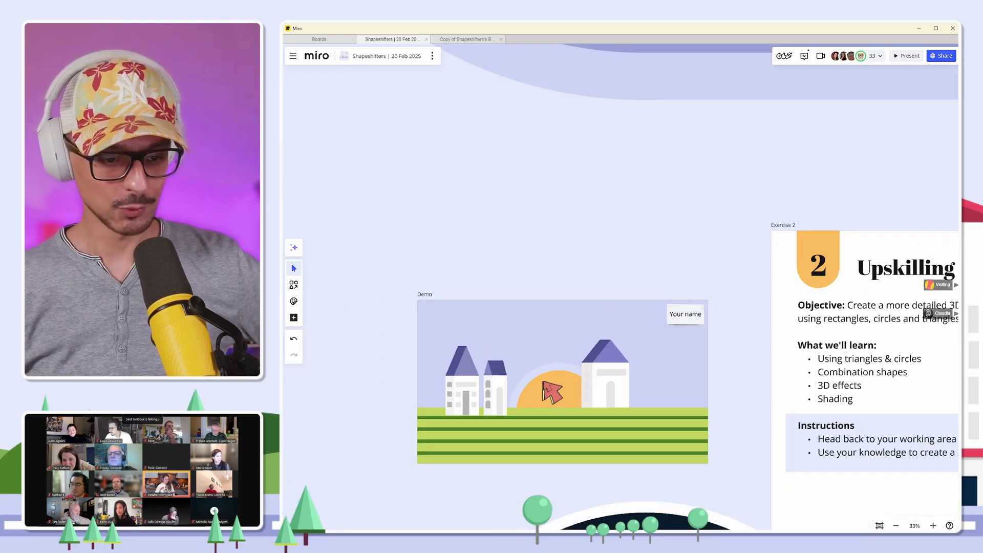
{"action": "scroll", "coordinate": [551, 391], "scroll_direction": "down", "scroll_amount": 7}
{"action": "left_click_drag", "start_coordinate": [888, 351], "coordinate": [863, 331]}
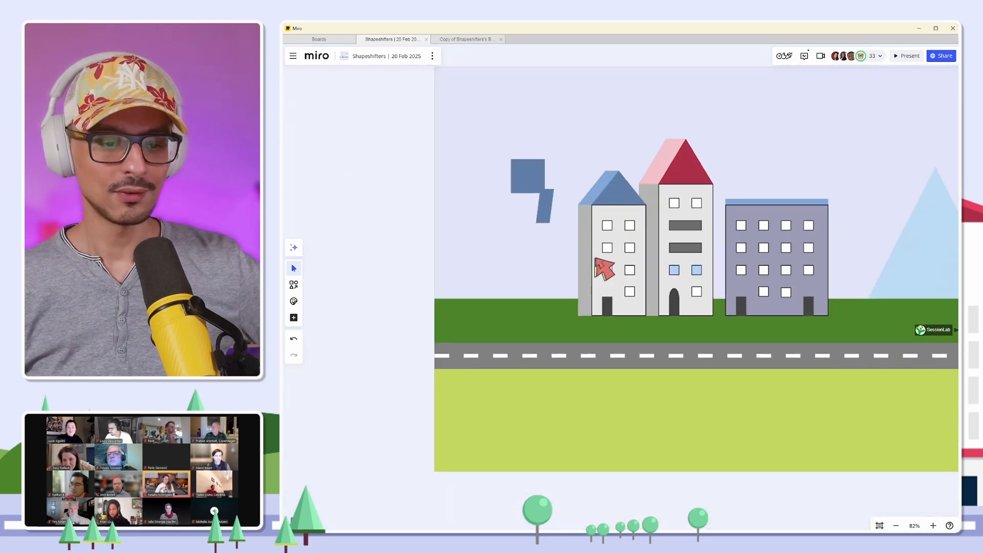
{"action": "scroll", "coordinate": [597, 258], "scroll_direction": "up", "scroll_amount": 1}
{"action": "left_click_drag", "start_coordinate": [713, 187], "coordinate": [657, 246]}
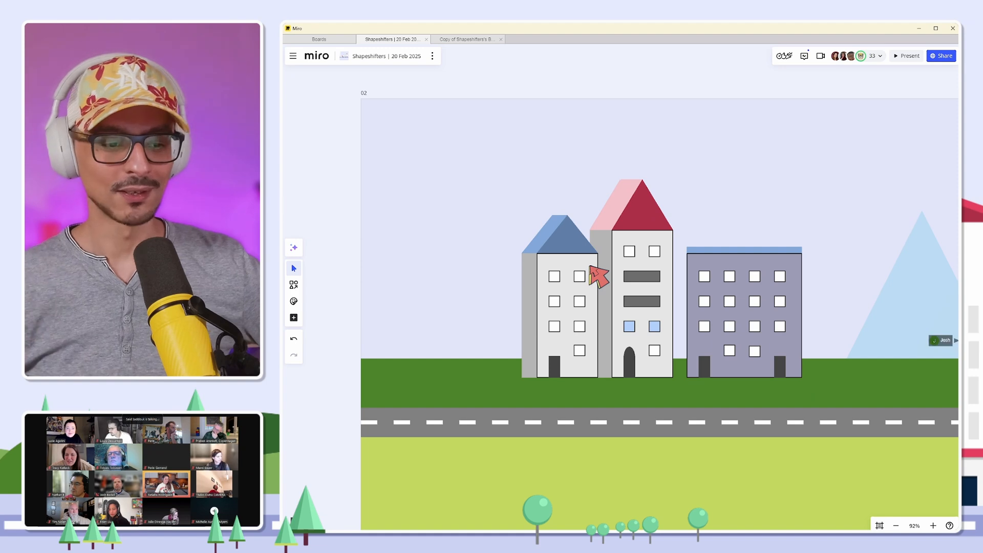
{"action": "scroll", "coordinate": [591, 268], "scroll_direction": "down", "scroll_amount": 5}
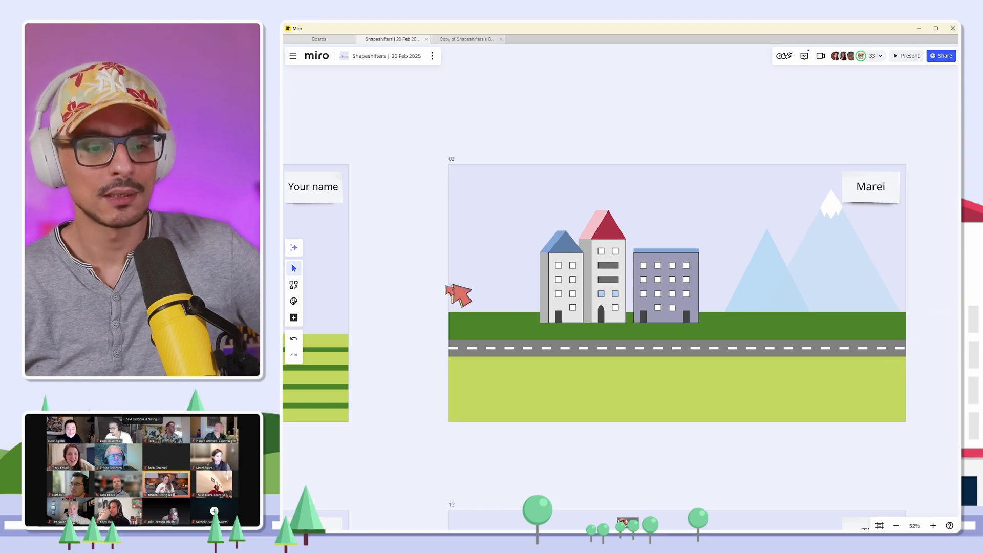
{"action": "scroll", "coordinate": [376, 284], "scroll_direction": "down", "scroll_amount": 6}
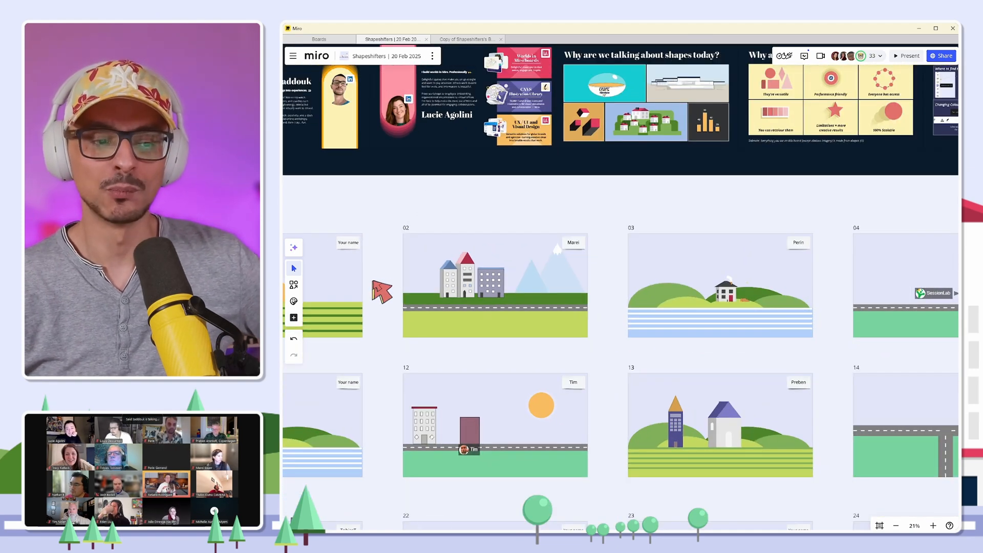
{"action": "scroll", "coordinate": [435, 282], "scroll_direction": "up", "scroll_amount": 8}
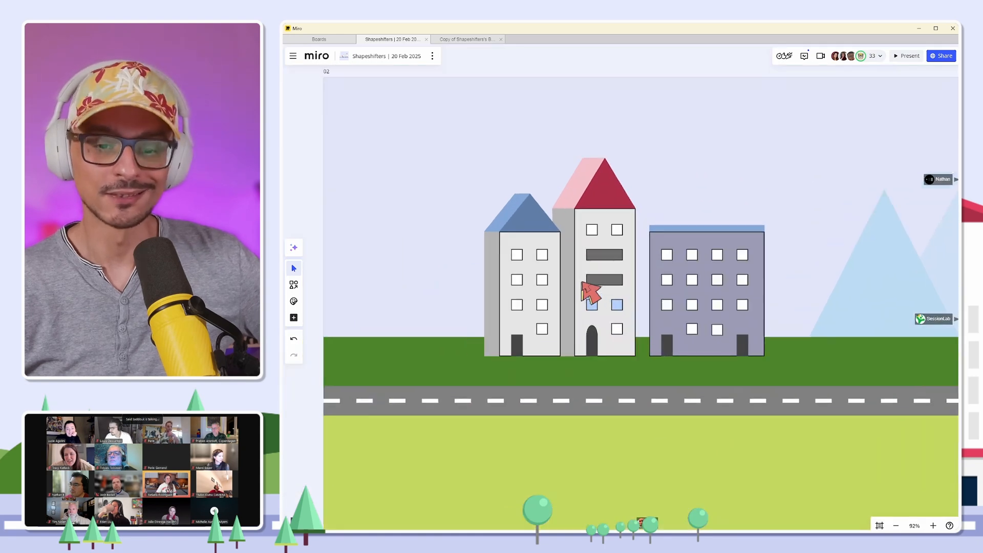
{"action": "scroll", "coordinate": [562, 284], "scroll_direction": "up", "scroll_amount": 3}
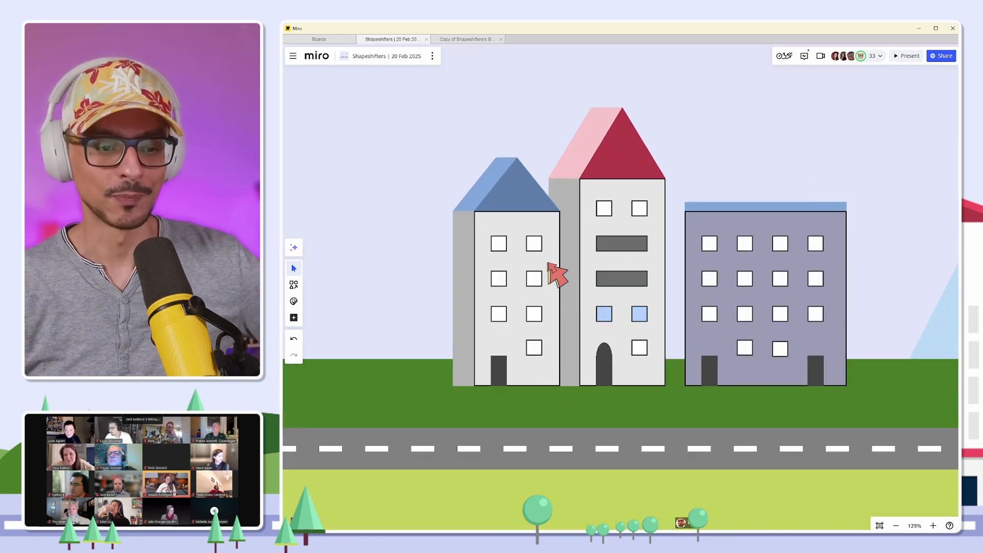
Remove the borders from the front walls of the blue-roofed and red-roofed buildings in frame 02.
{"action": "left_click", "coordinate": [547, 262]}
{"action": "left_click", "coordinate": [585, 207]}
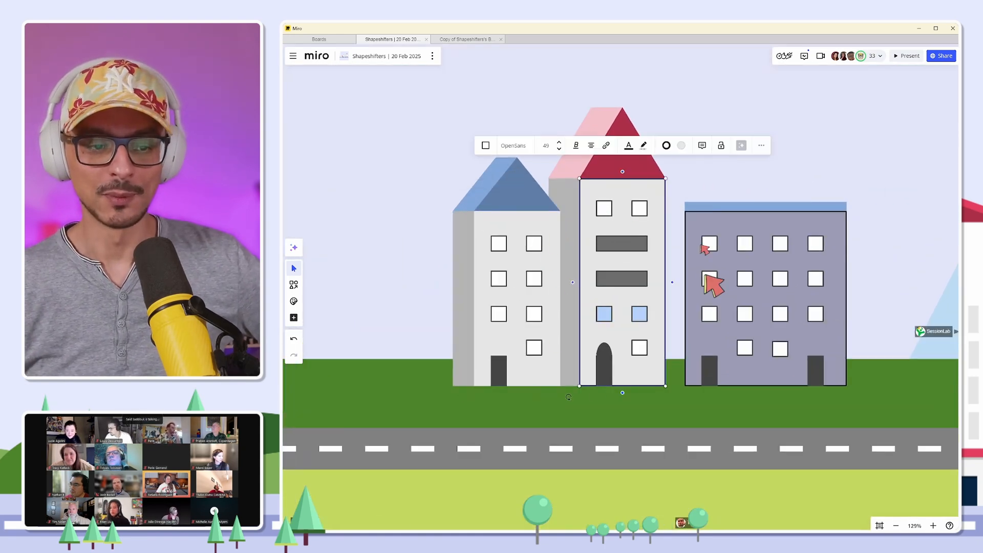
{"action": "left_click", "coordinate": [867, 145]}
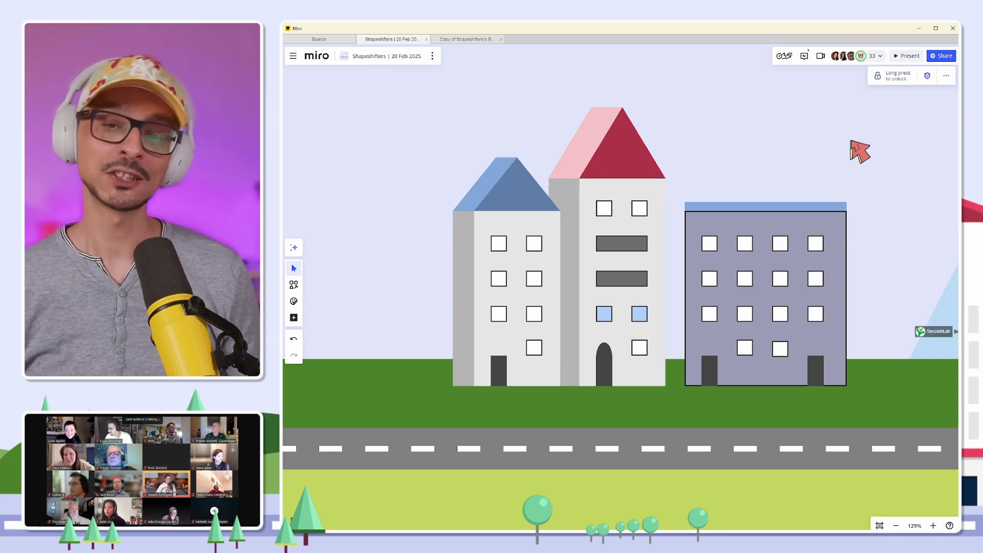
Look through the other participants' frames, including the house by the water in frame 03 and the hillside scene in frame 29.
{"action": "scroll", "coordinate": [468, 233], "scroll_direction": "down", "scroll_amount": 5}
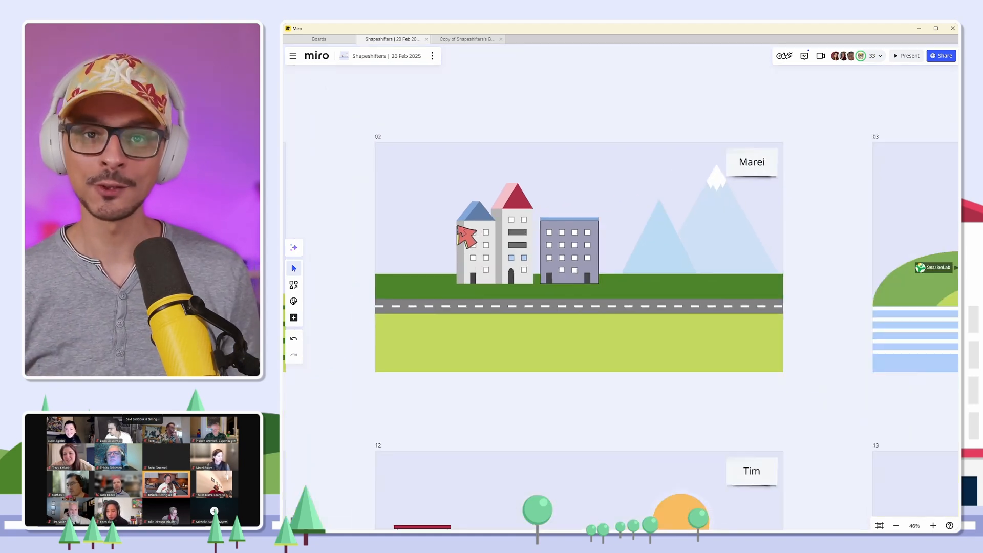
{"action": "scroll", "coordinate": [457, 227], "scroll_direction": "down", "scroll_amount": 5}
{"action": "scroll", "coordinate": [639, 233], "scroll_direction": "up", "scroll_amount": 10}
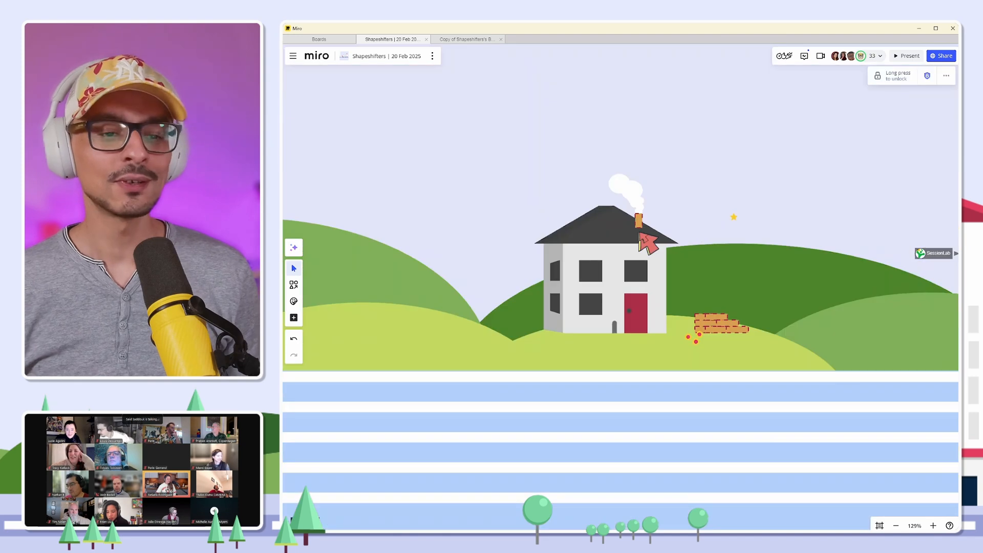
{"action": "scroll", "coordinate": [636, 202], "scroll_direction": "up", "scroll_amount": 3}
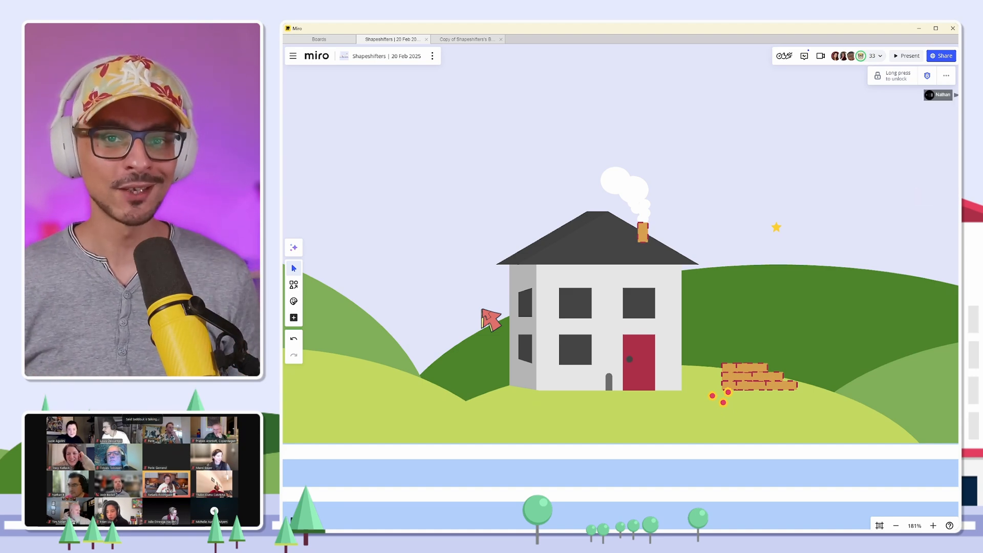
{"action": "scroll", "coordinate": [465, 277], "scroll_direction": "down", "scroll_amount": 3}
{"action": "scroll", "coordinate": [616, 348], "scroll_direction": "up", "scroll_amount": 6}
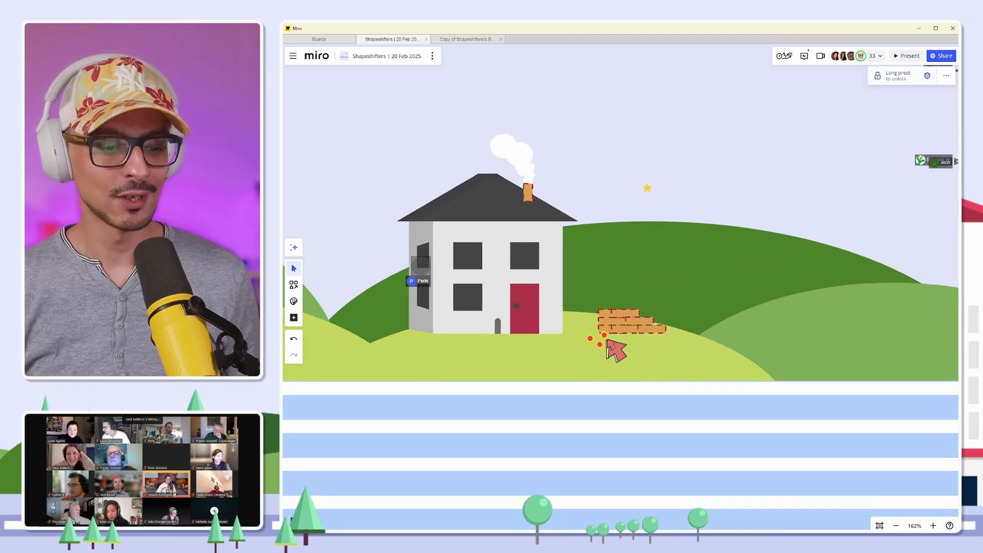
{"action": "left_click", "coordinate": [551, 370]}
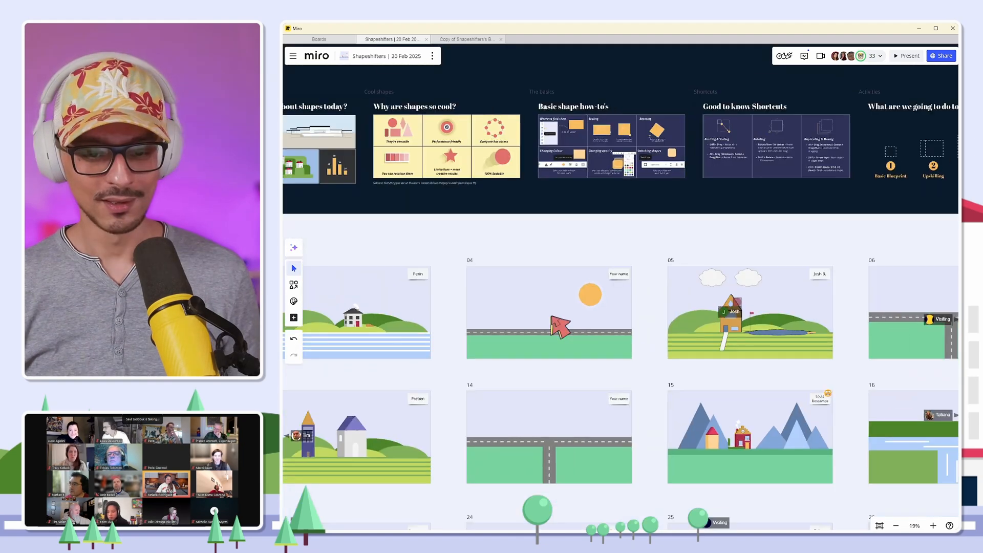
{"action": "left_click", "coordinate": [769, 390]}
{"action": "left_click_drag", "start_coordinate": [790, 387], "coordinate": [851, 322]}
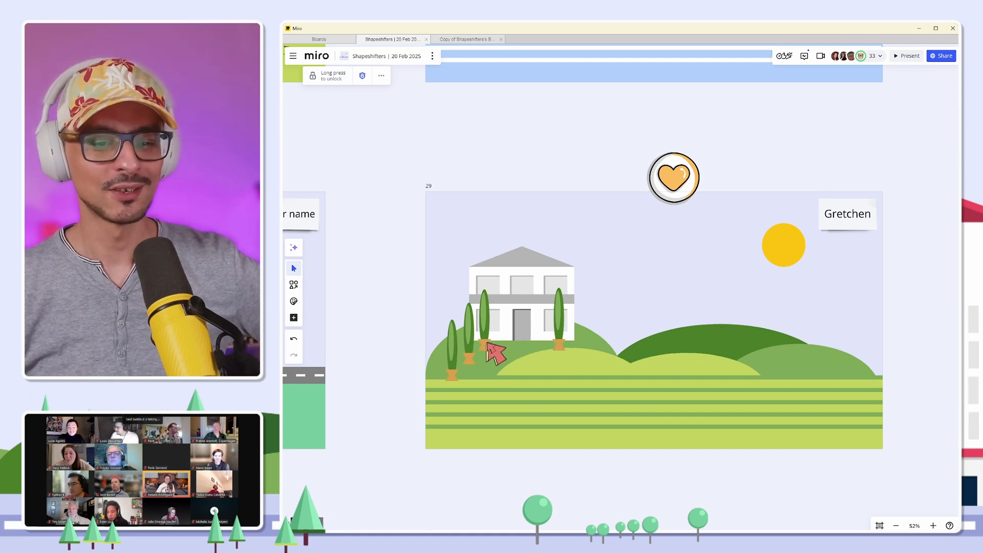
{"action": "scroll", "coordinate": [486, 343], "scroll_direction": "down", "scroll_amount": 5}
{"action": "left_click_drag", "start_coordinate": [581, 429], "coordinate": [757, 172]}
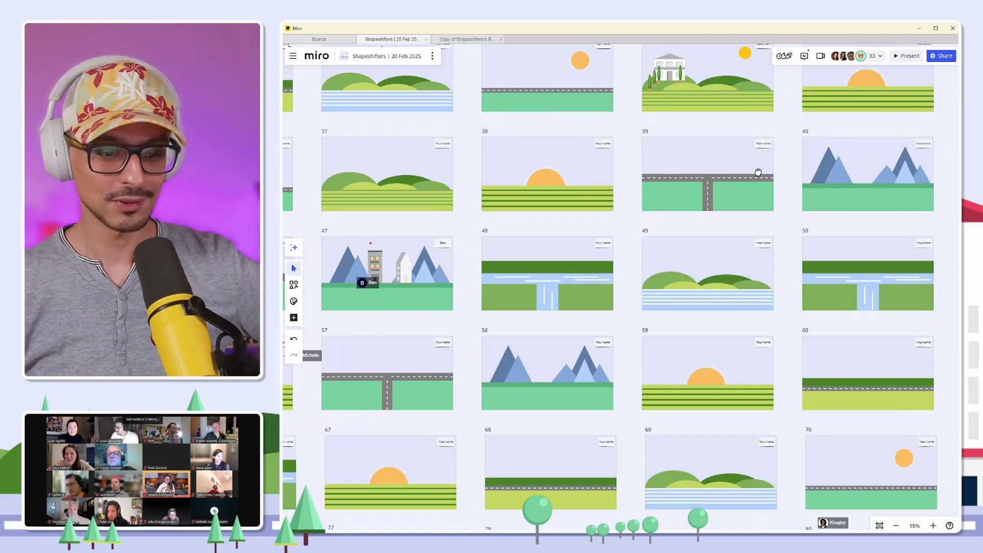